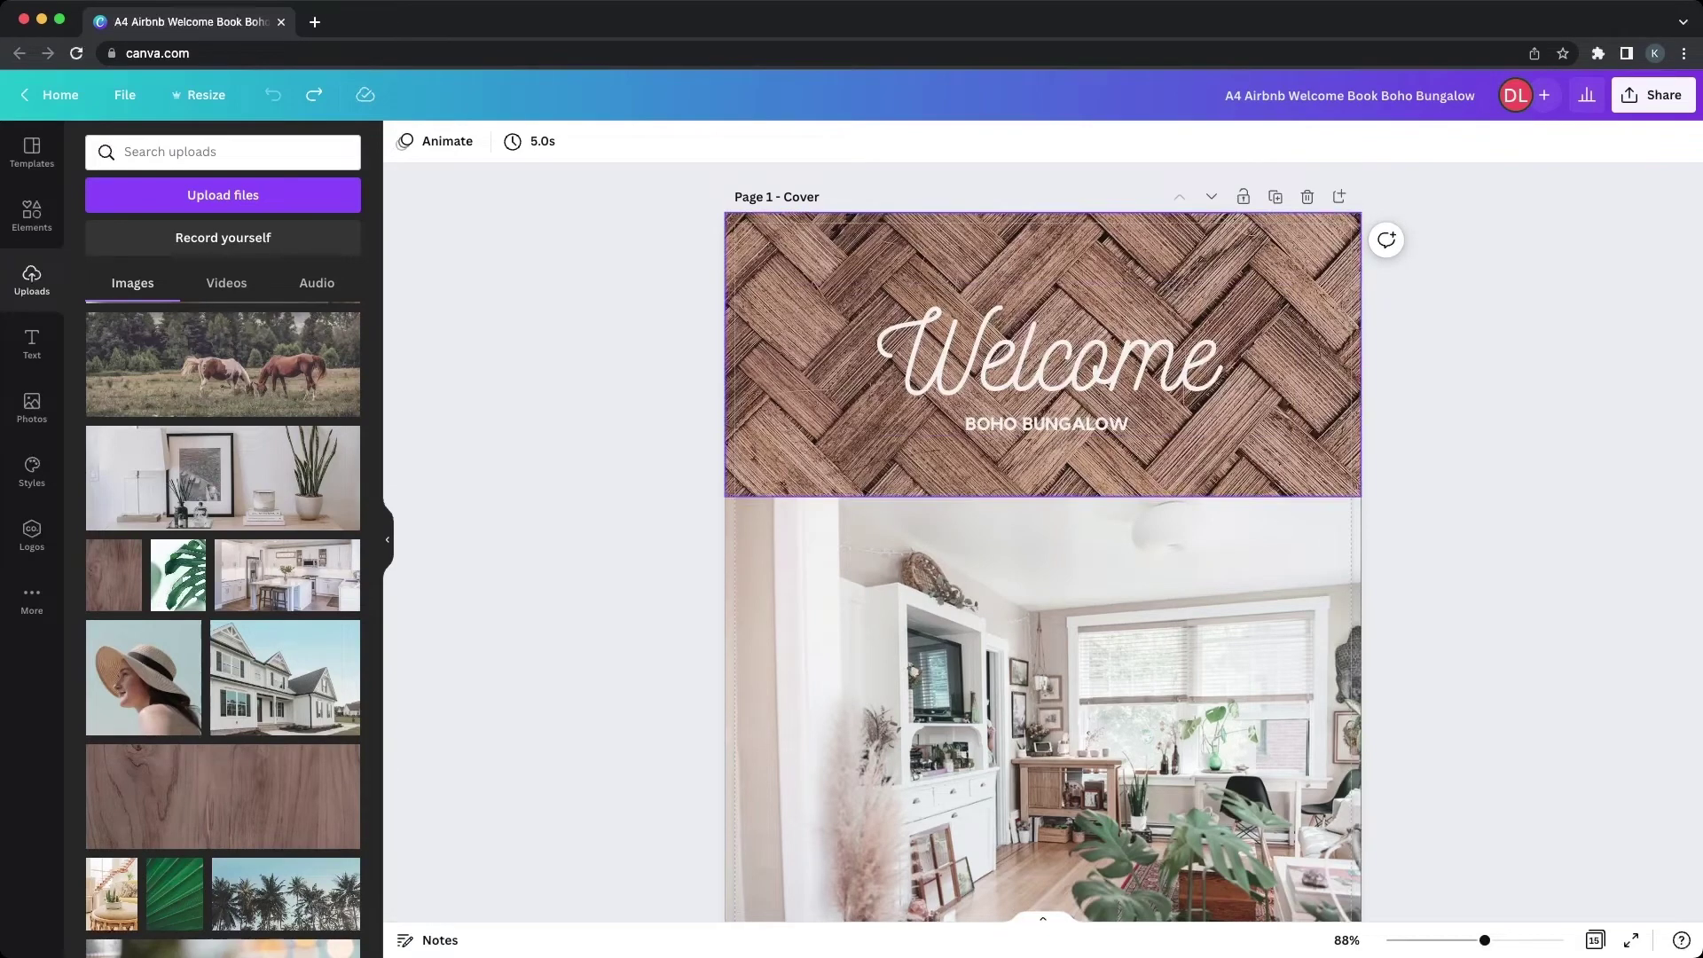
- Drag the uploaded wood grain photo onto the woven texture behind the cover's Welcome title
click(1042, 355)
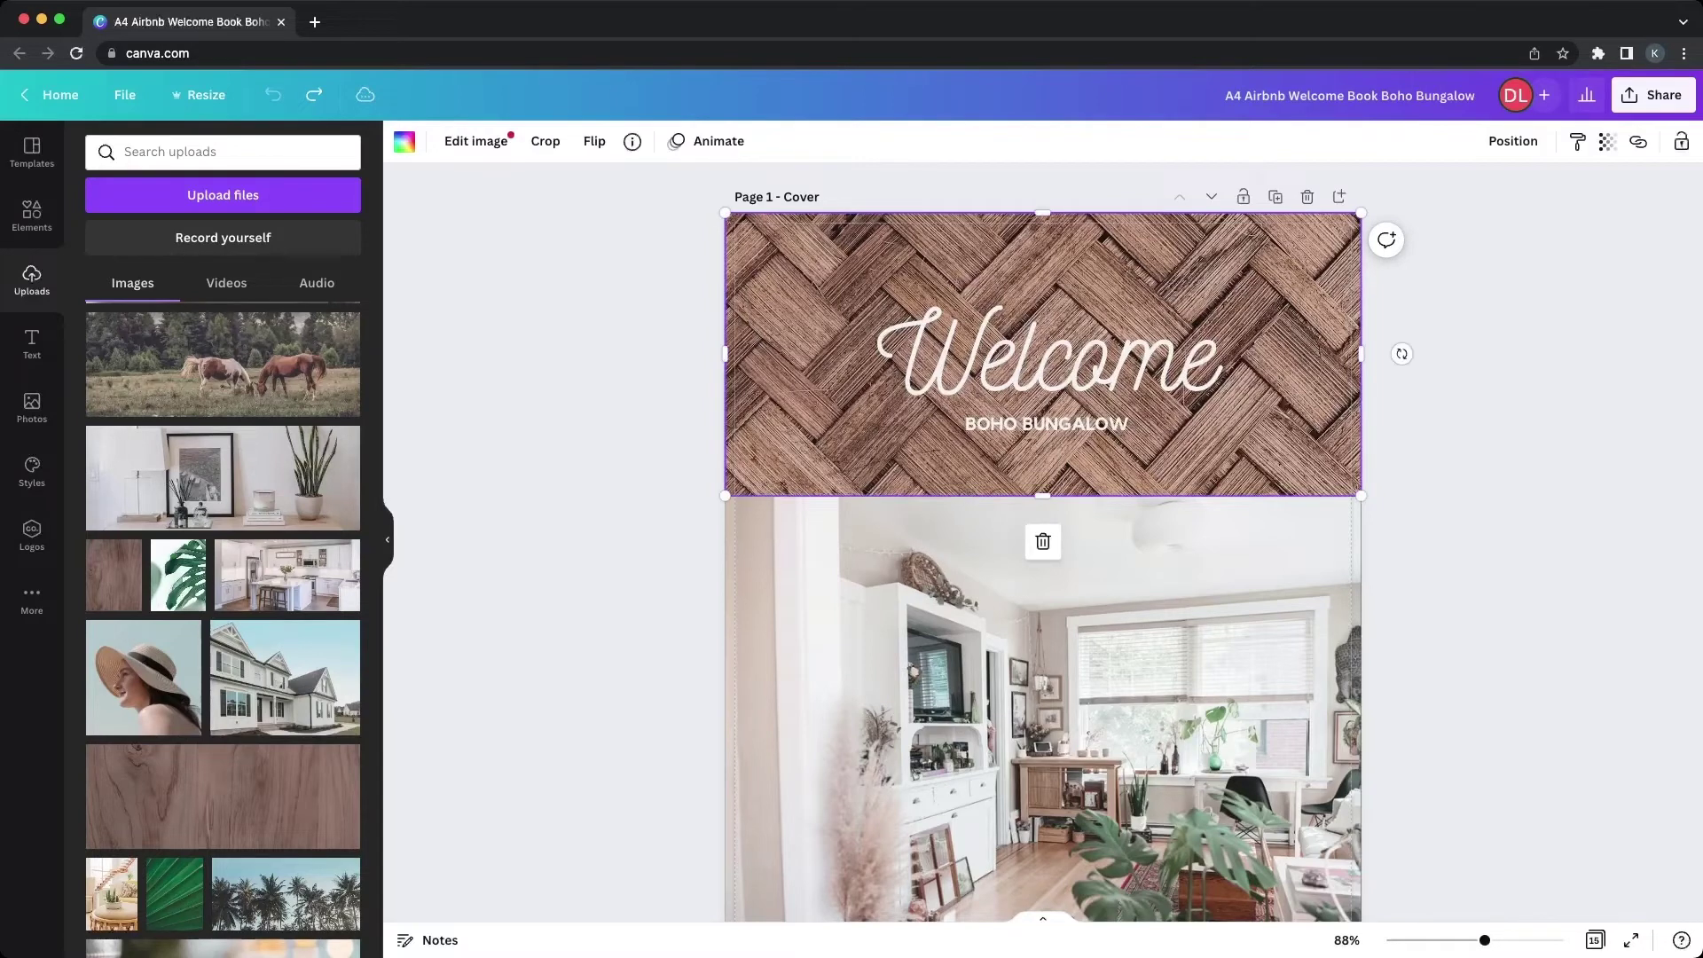
key(Escape)
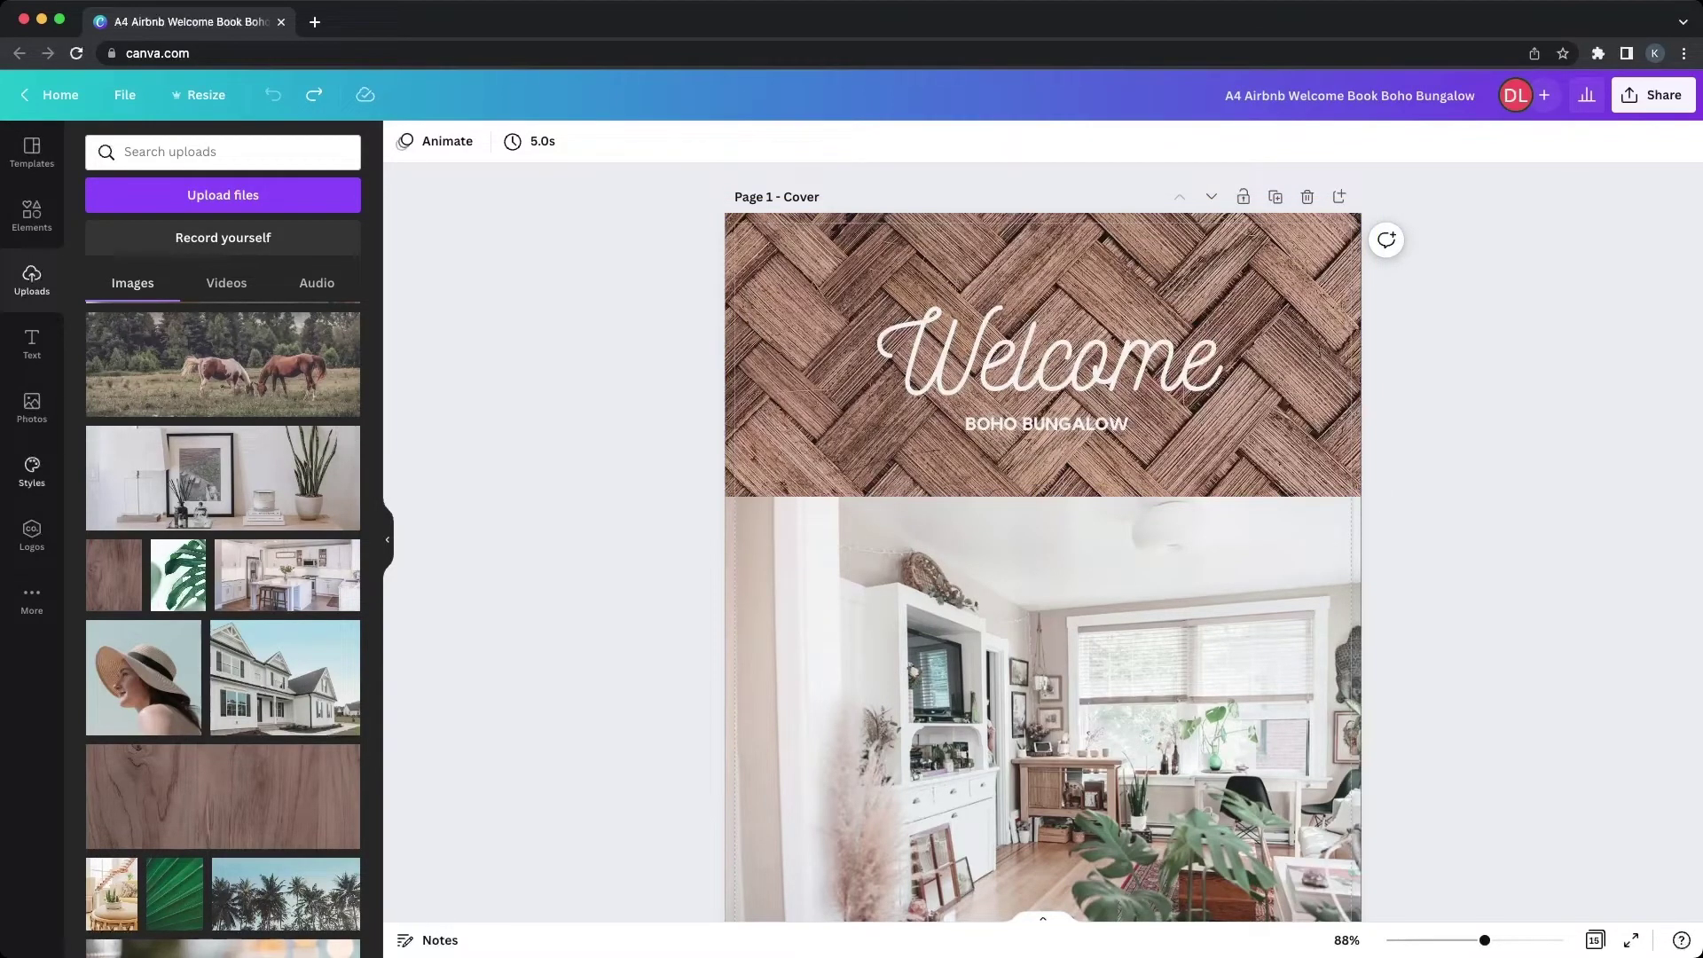
mouse_move(113, 575)
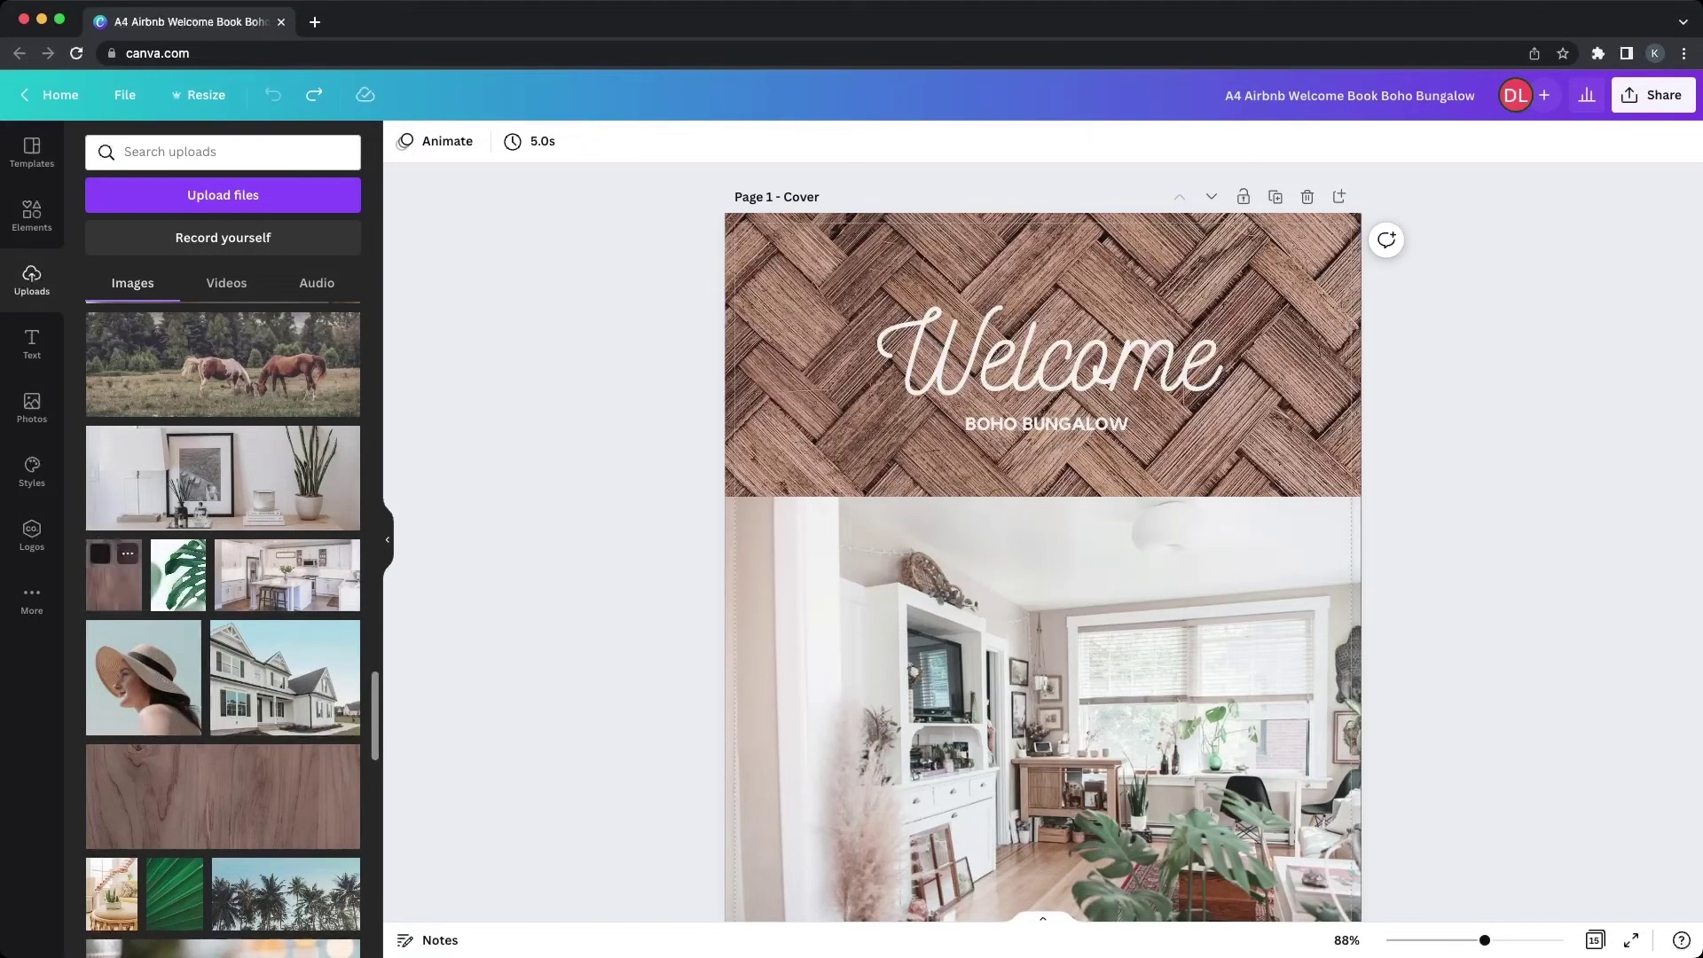
drag(114, 574, 1001, 353)
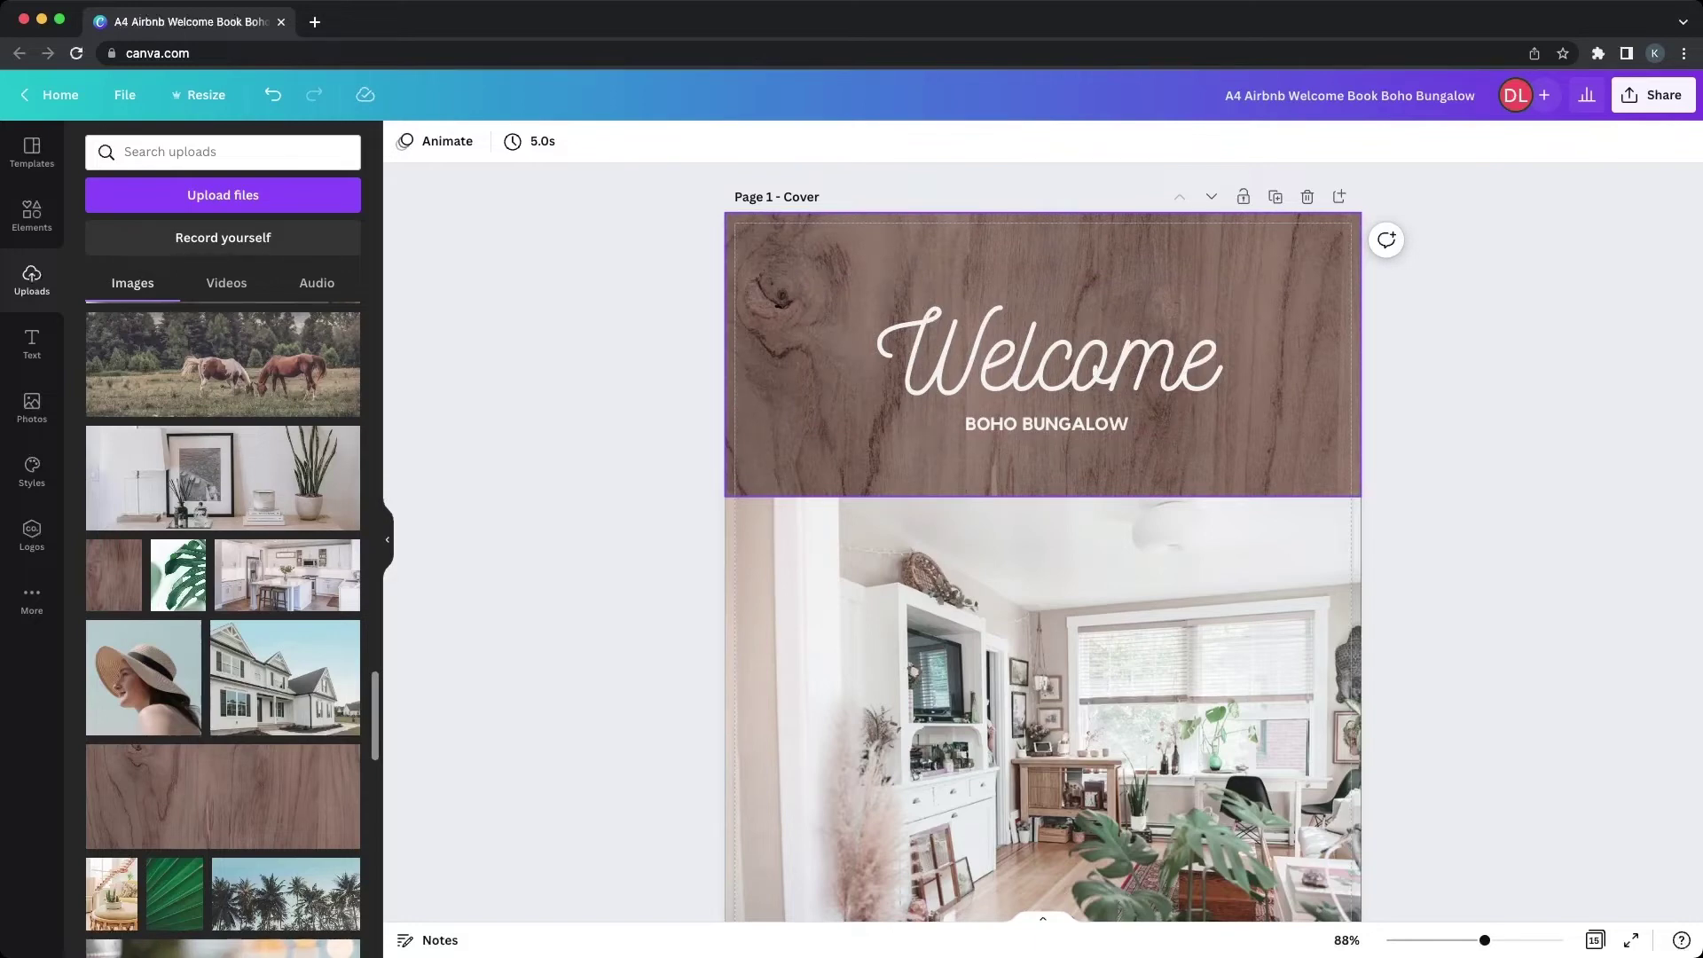
- Crop the cover's wood grain photo, sliding it upward within its frame behind Welcome
double_click(1046, 461)
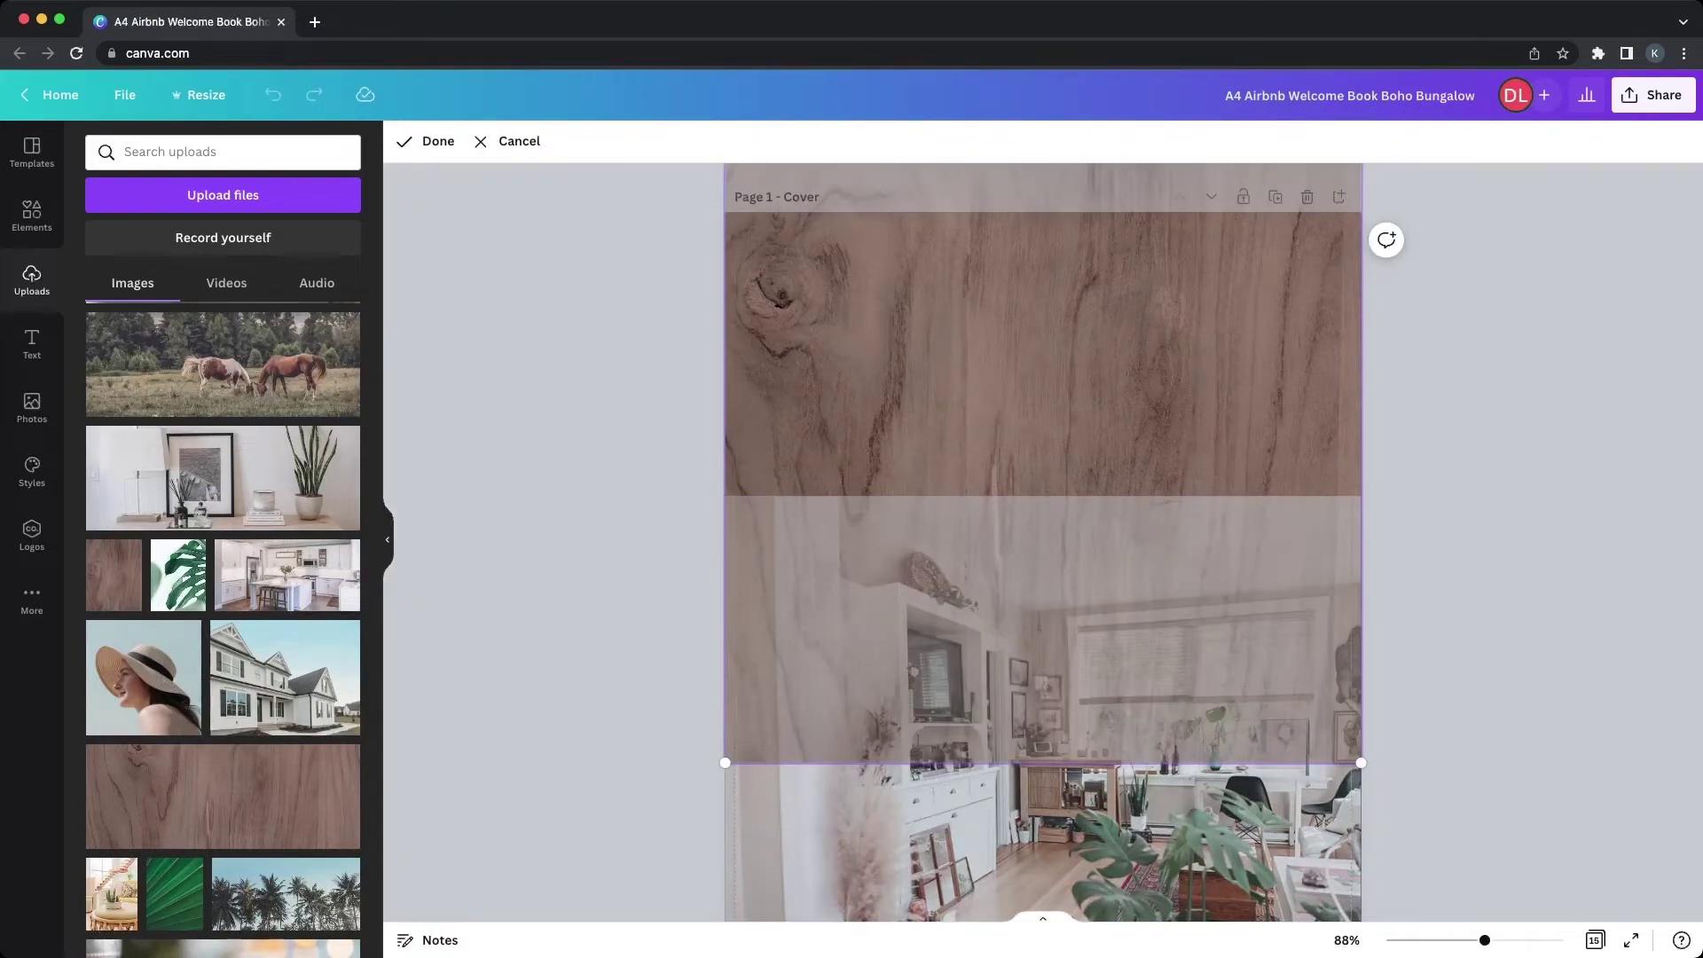
drag(1042, 443, 1042, 307)
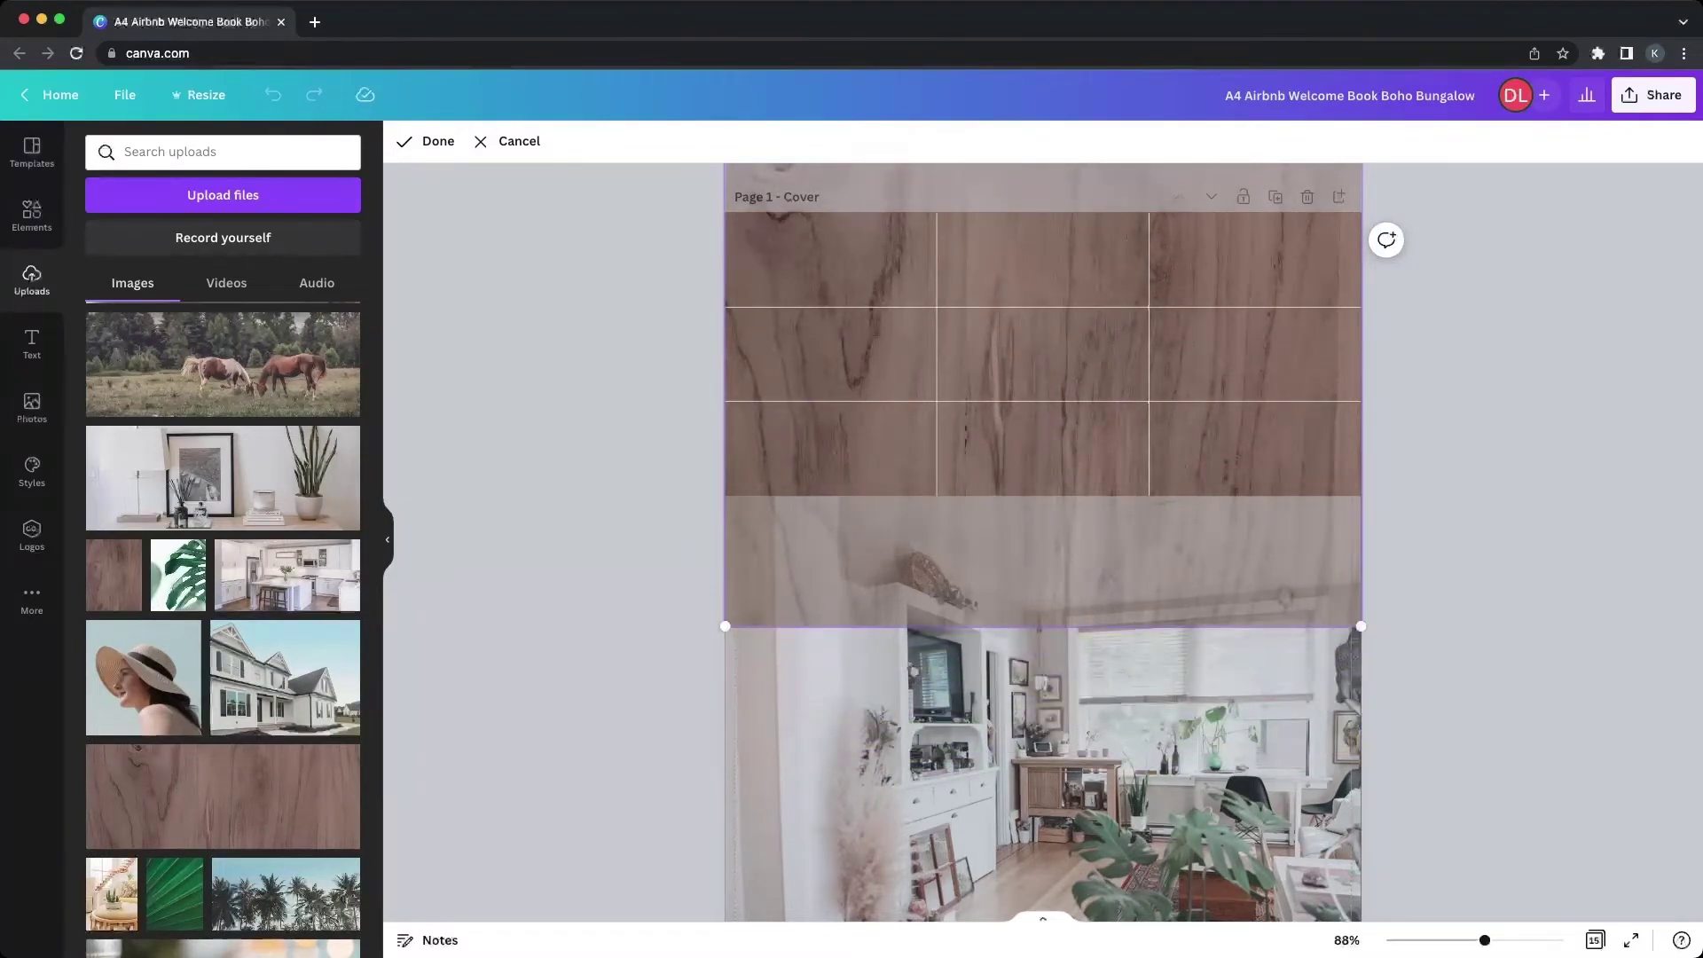
drag(1042, 307, 1042, 286)
key(Return)
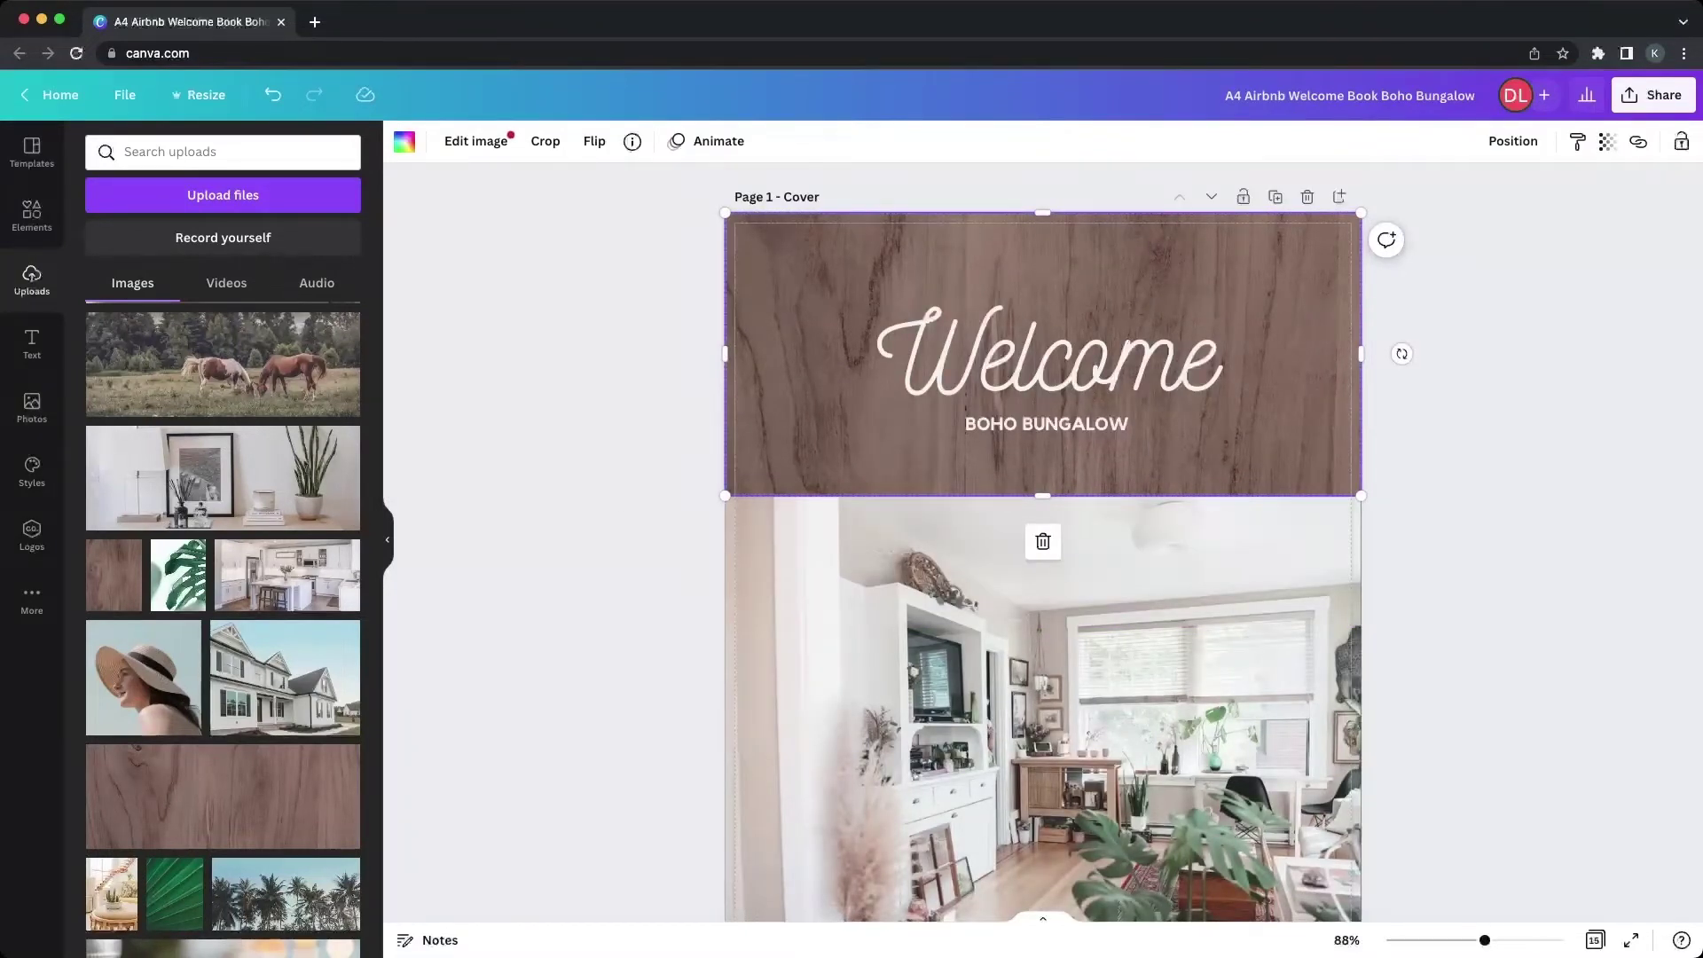
key(Escape)
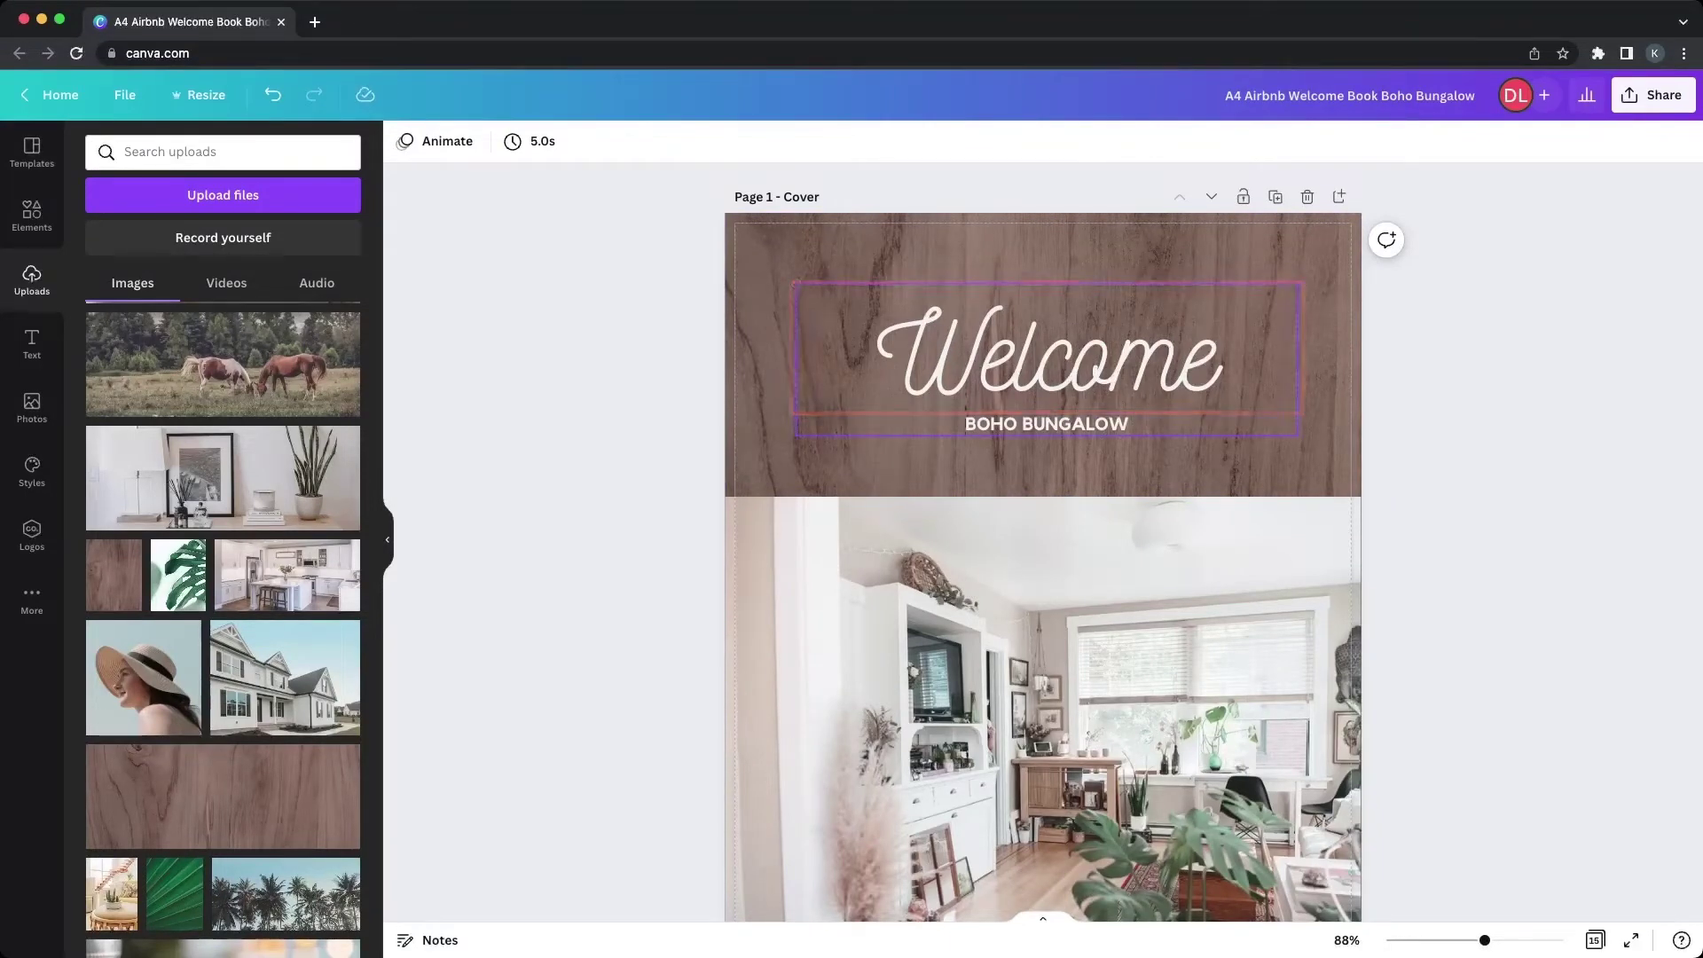
- Switch the Welcome title group's font from Nickainley to Playlist Script, keeping size 105
click(1046, 355)
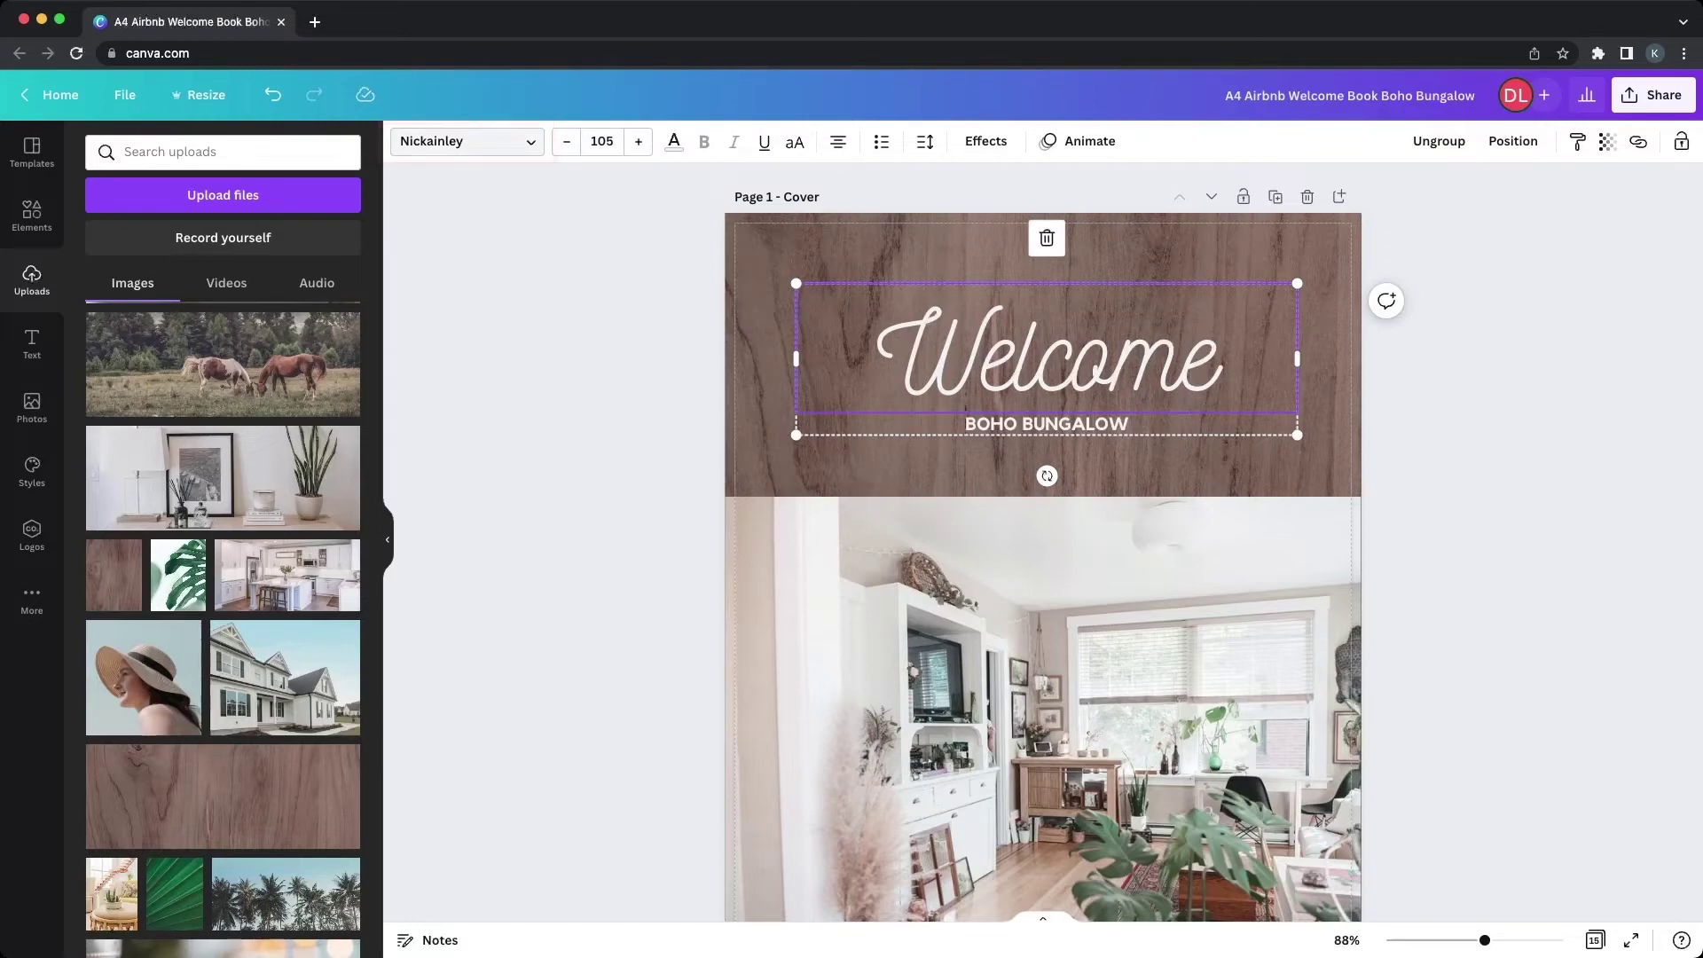
click(465, 141)
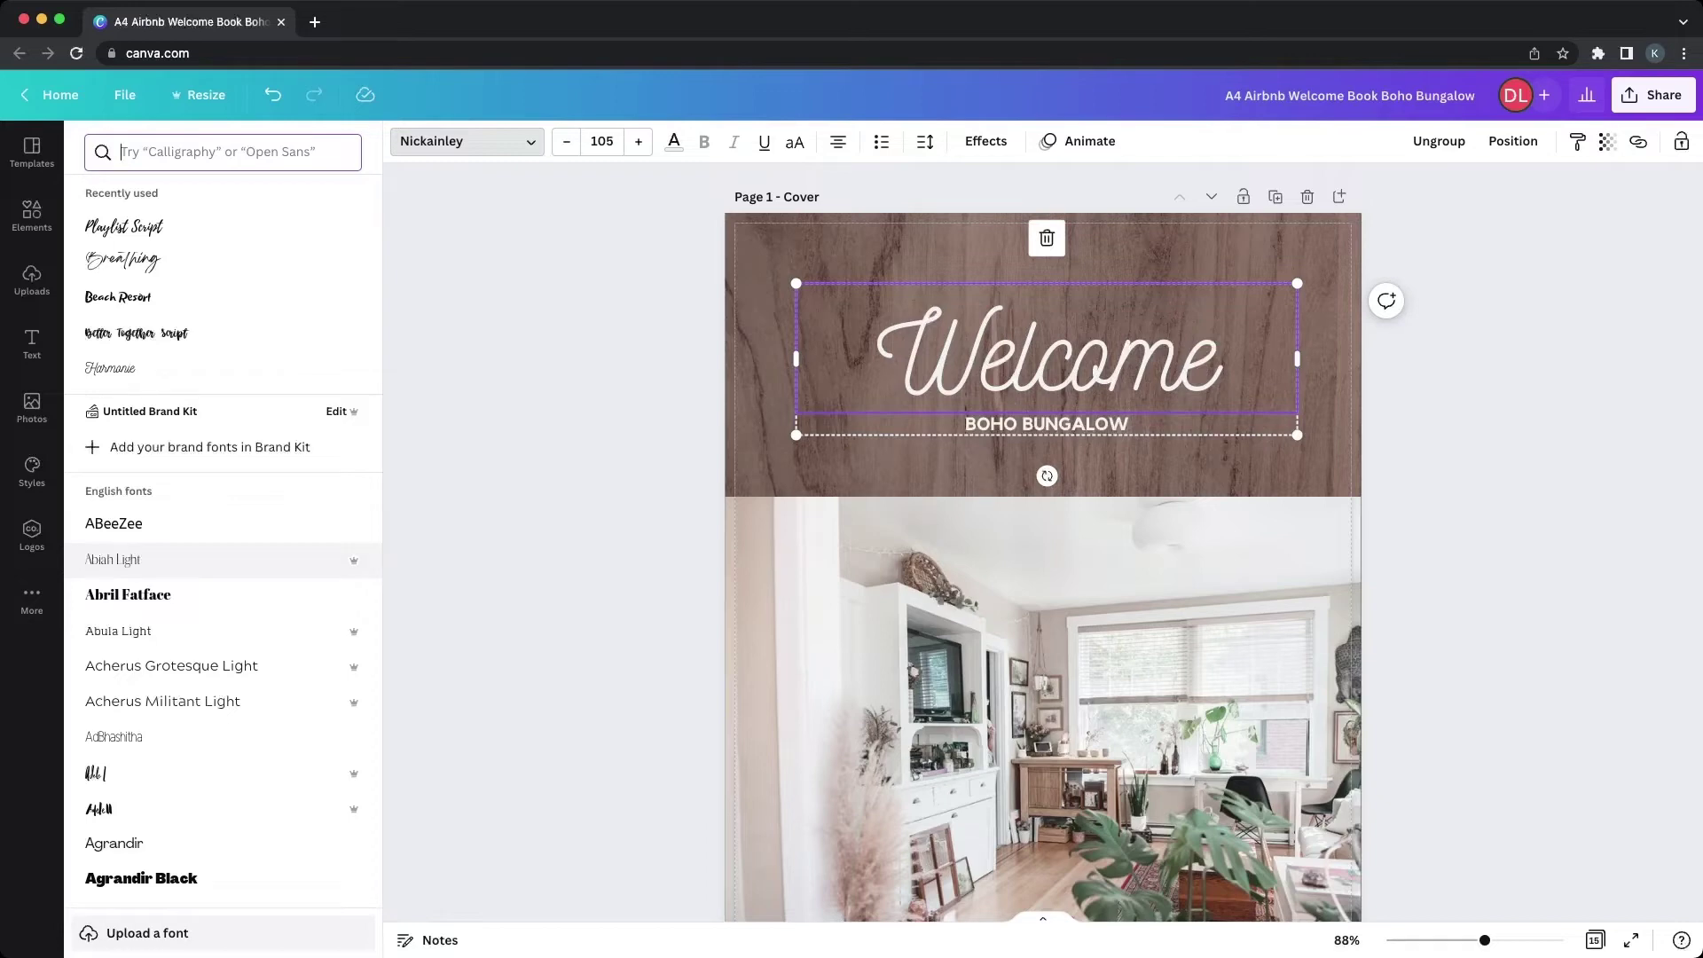
key(Up)
key(Down)
key(Up)
key(Up)
key(Up)
key(Up)
key(Up)
key(Up)
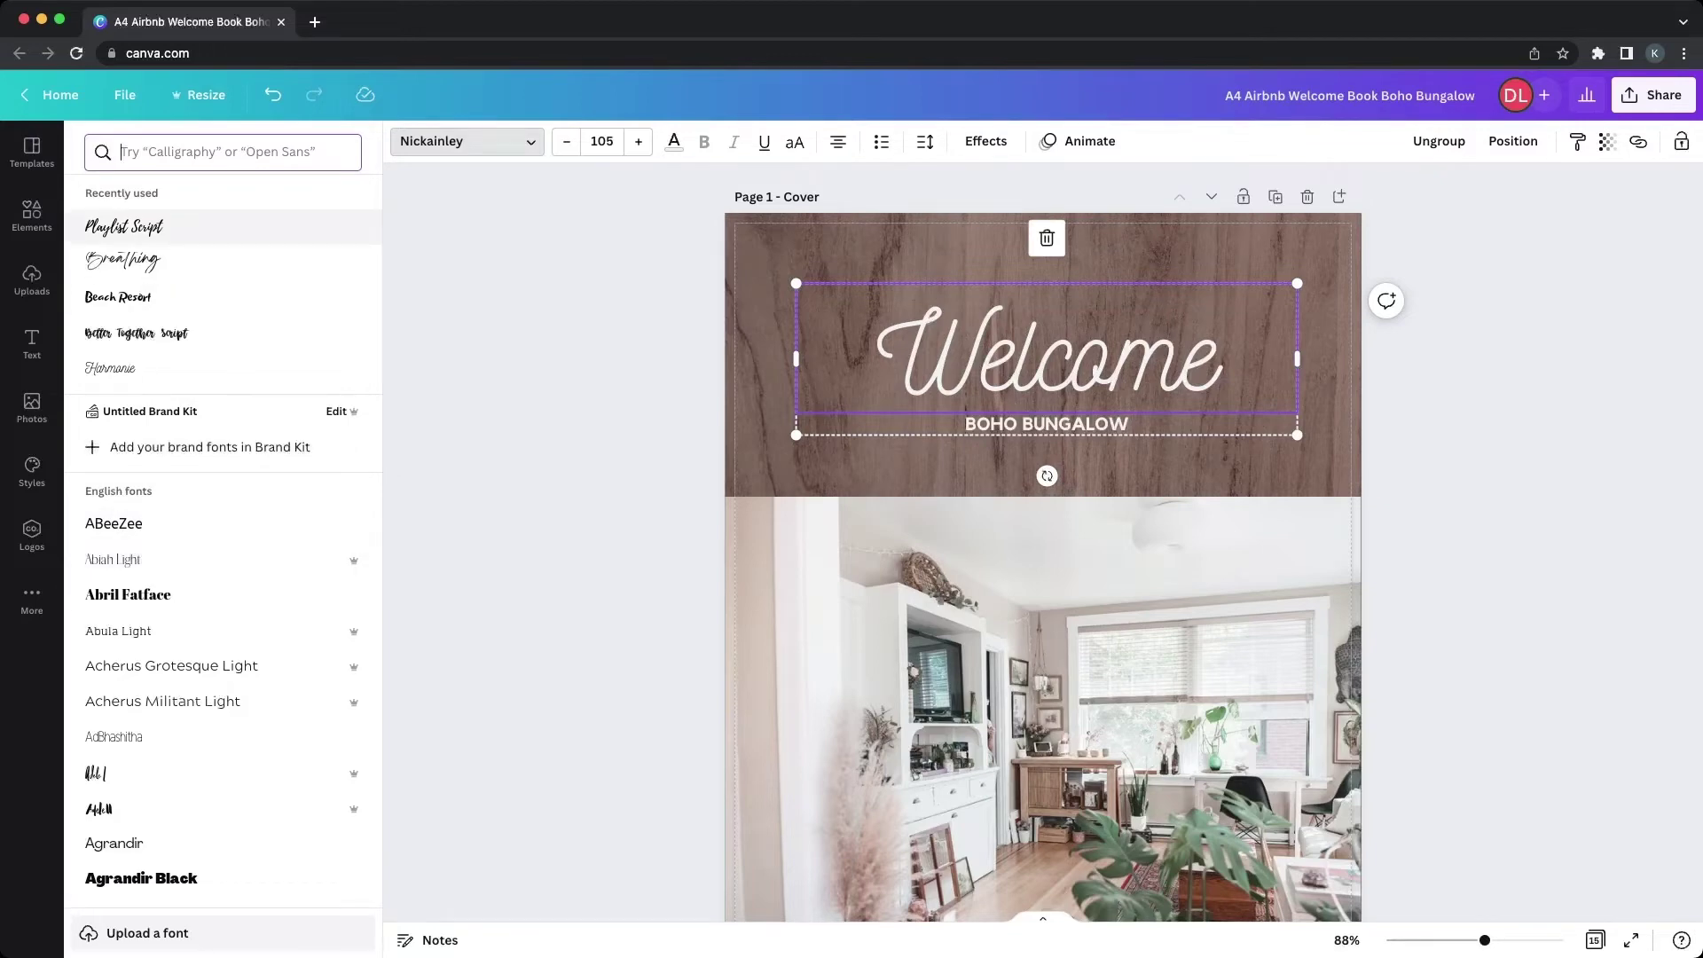
key(Return)
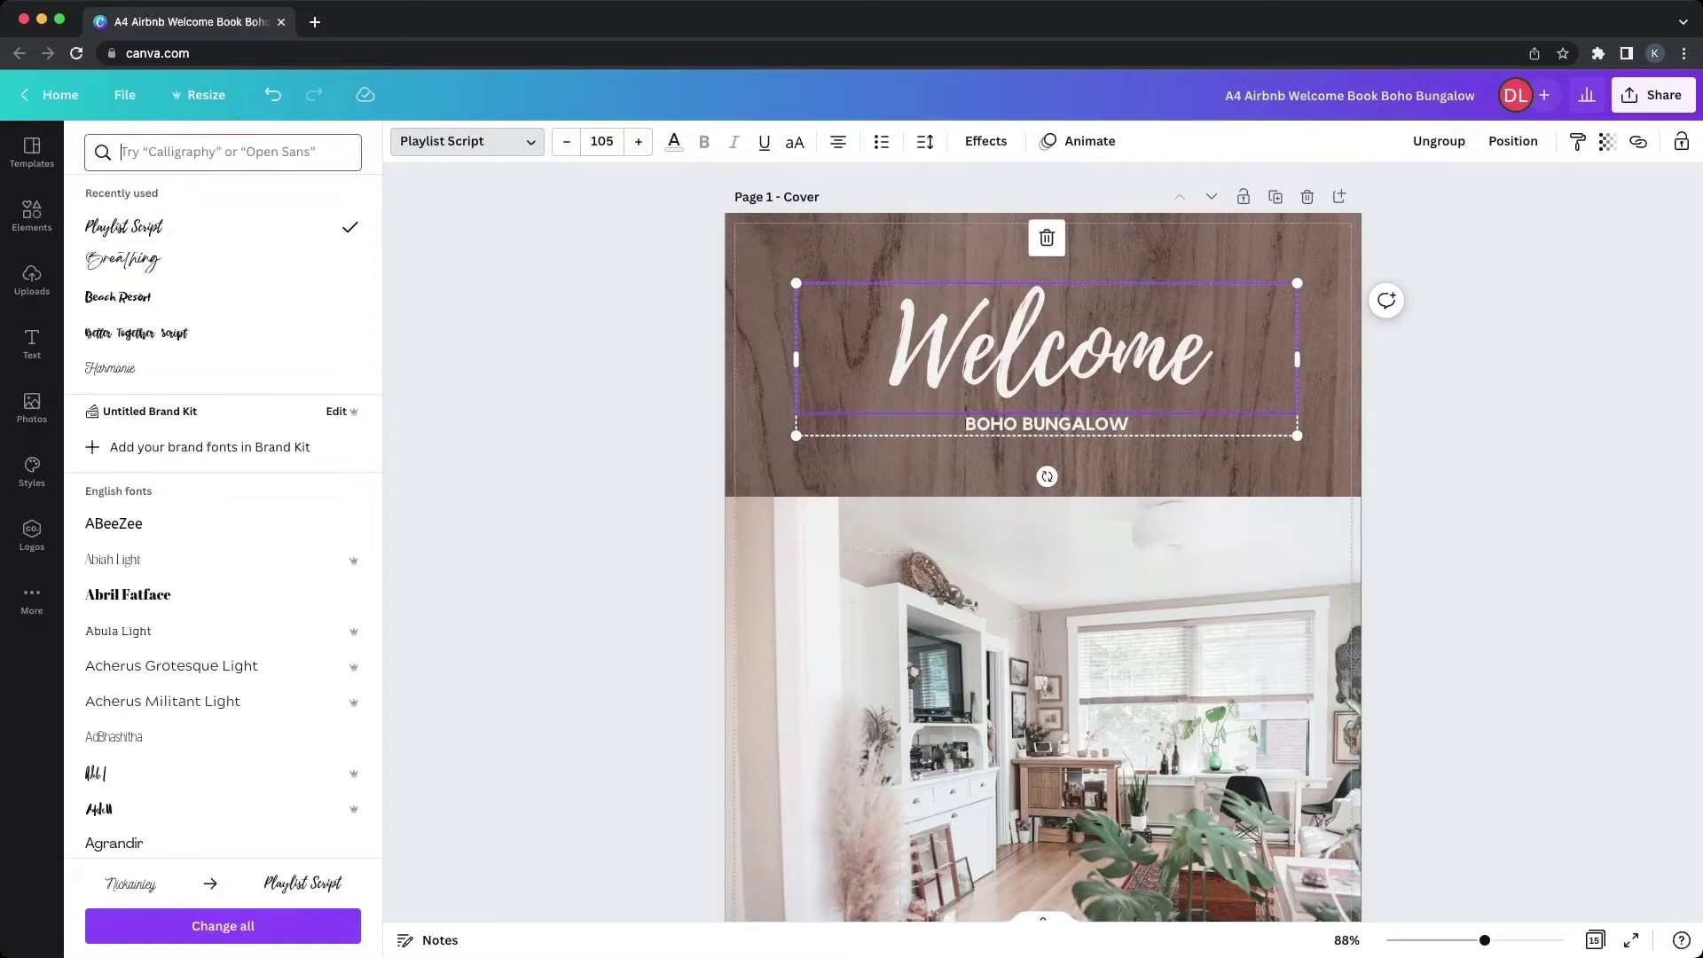
click(31, 279)
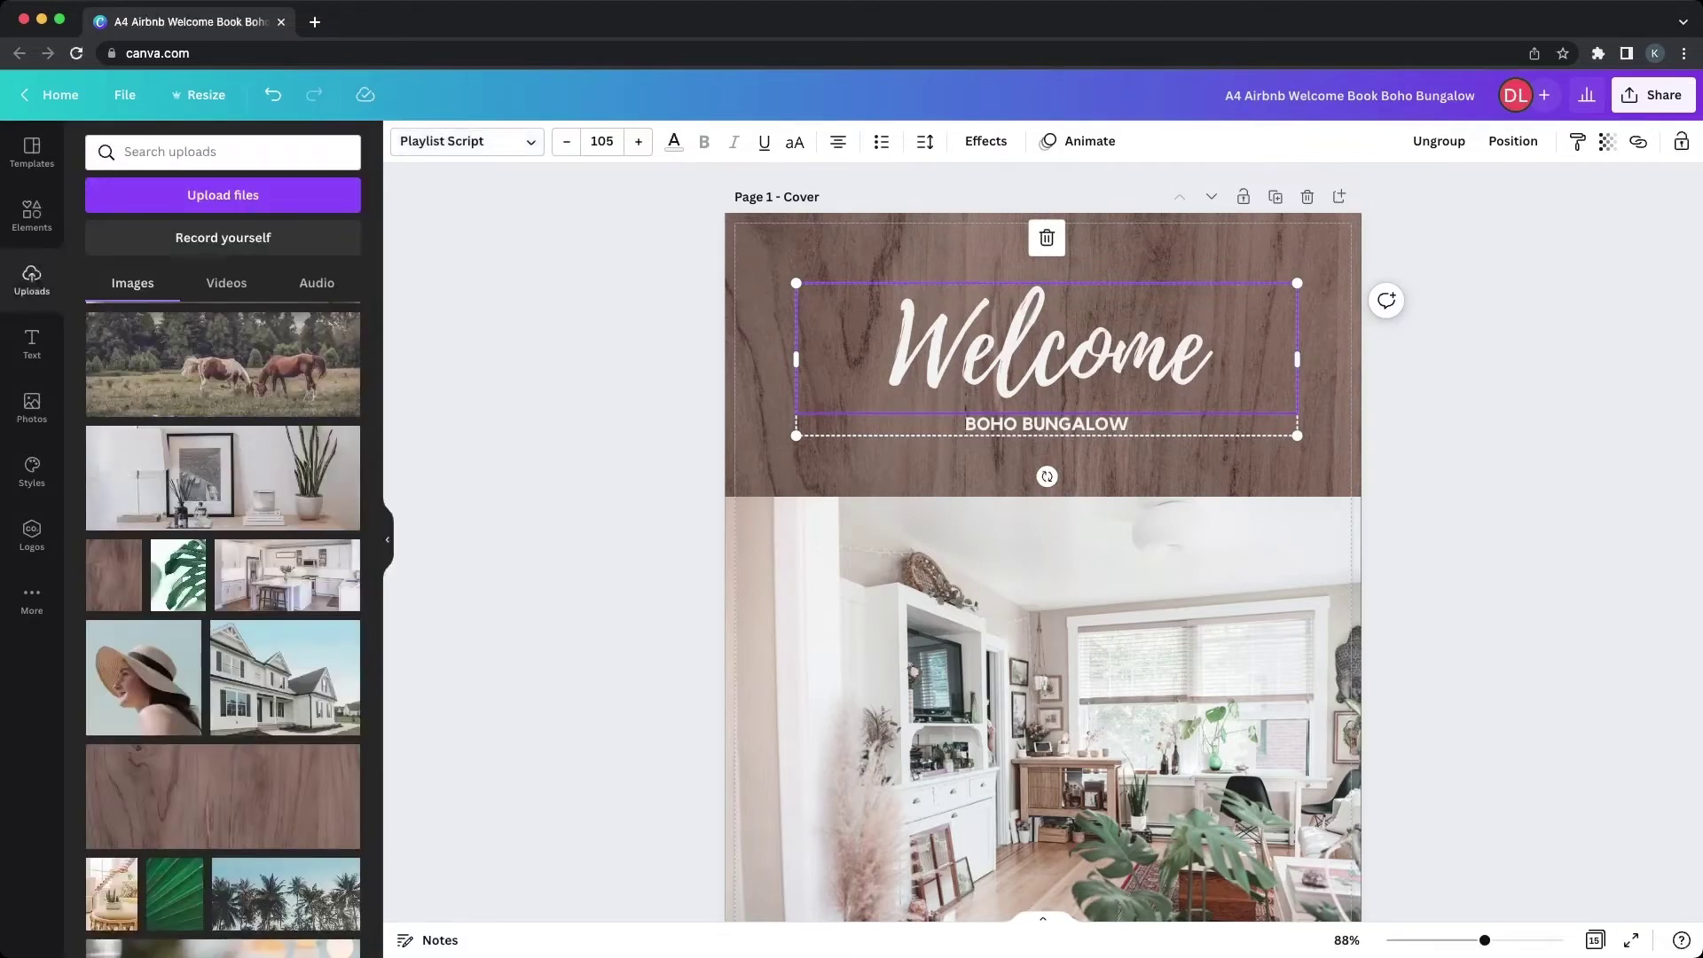
key(Escape)
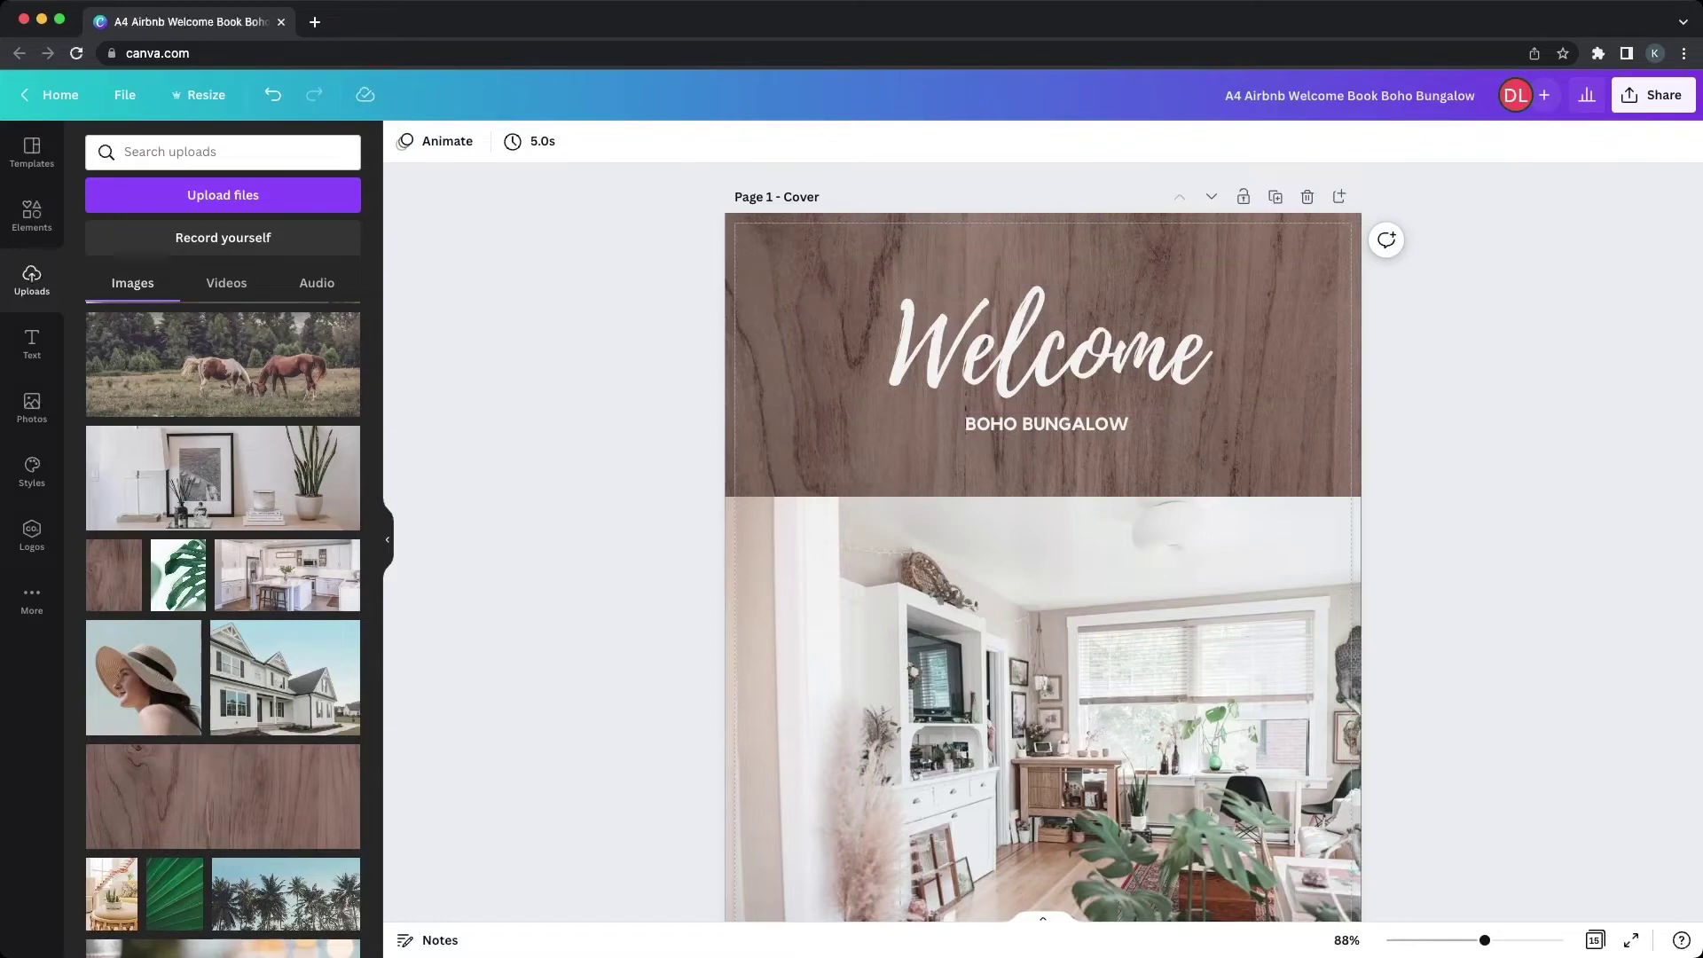
- Fill the pink band behind the address line with light cream #ECE8DE from the document colours
scroll(1043, 543, down, 3)
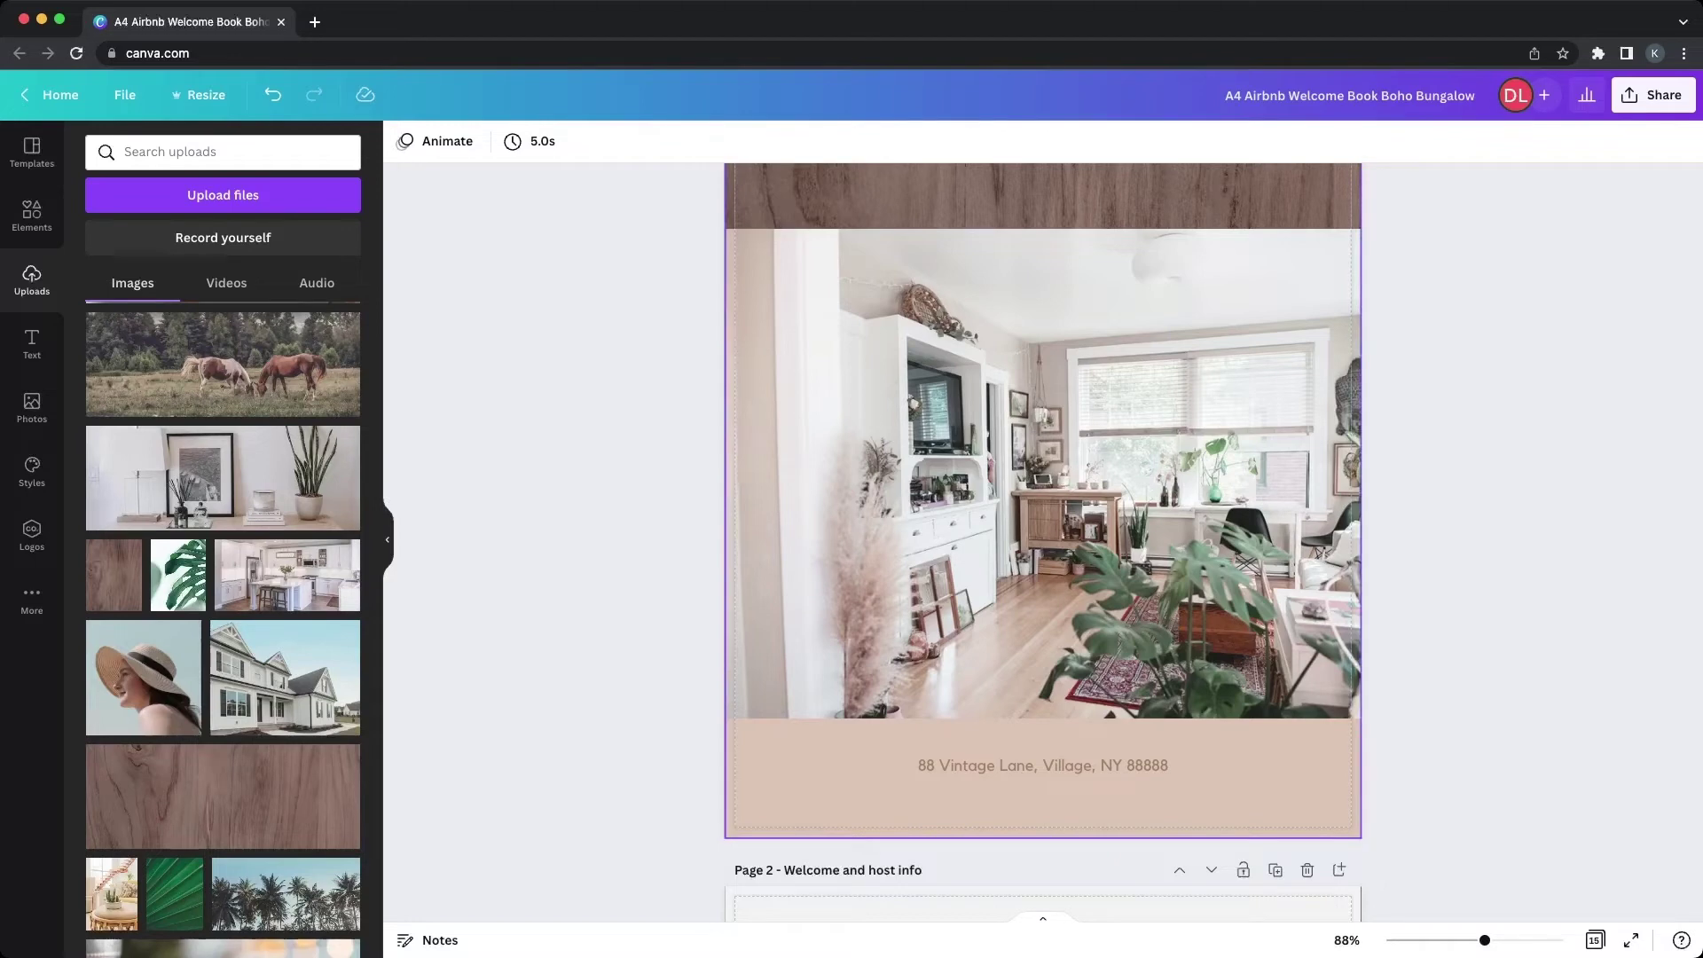
click(1042, 799)
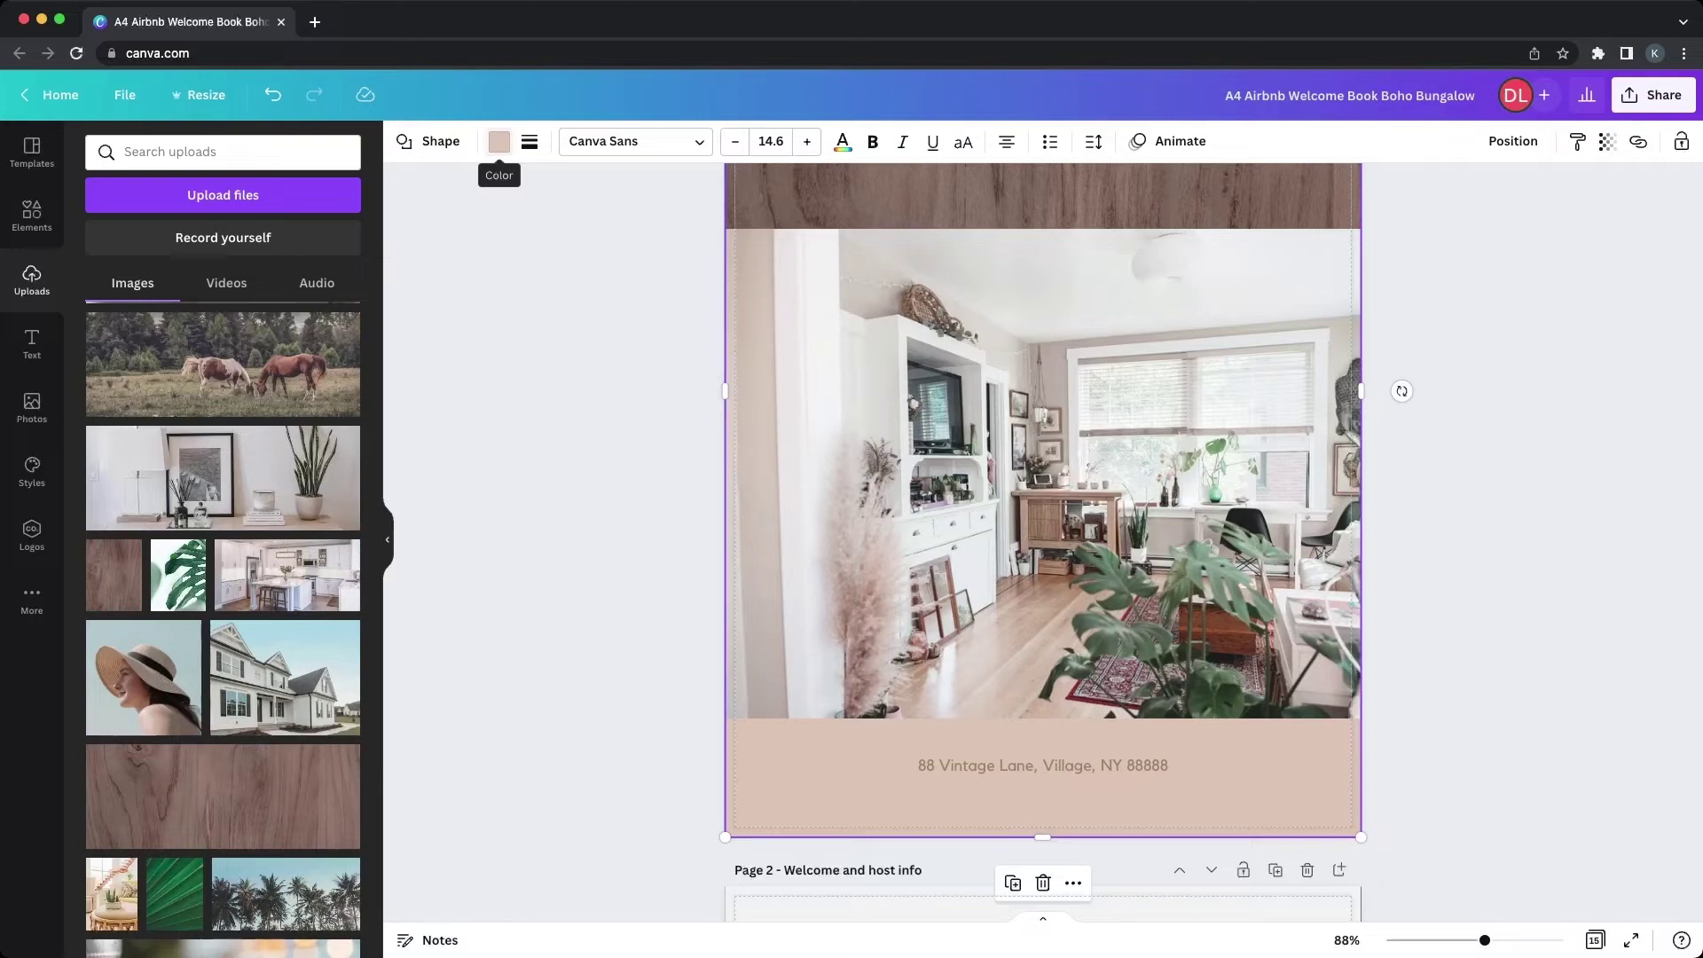
click(499, 142)
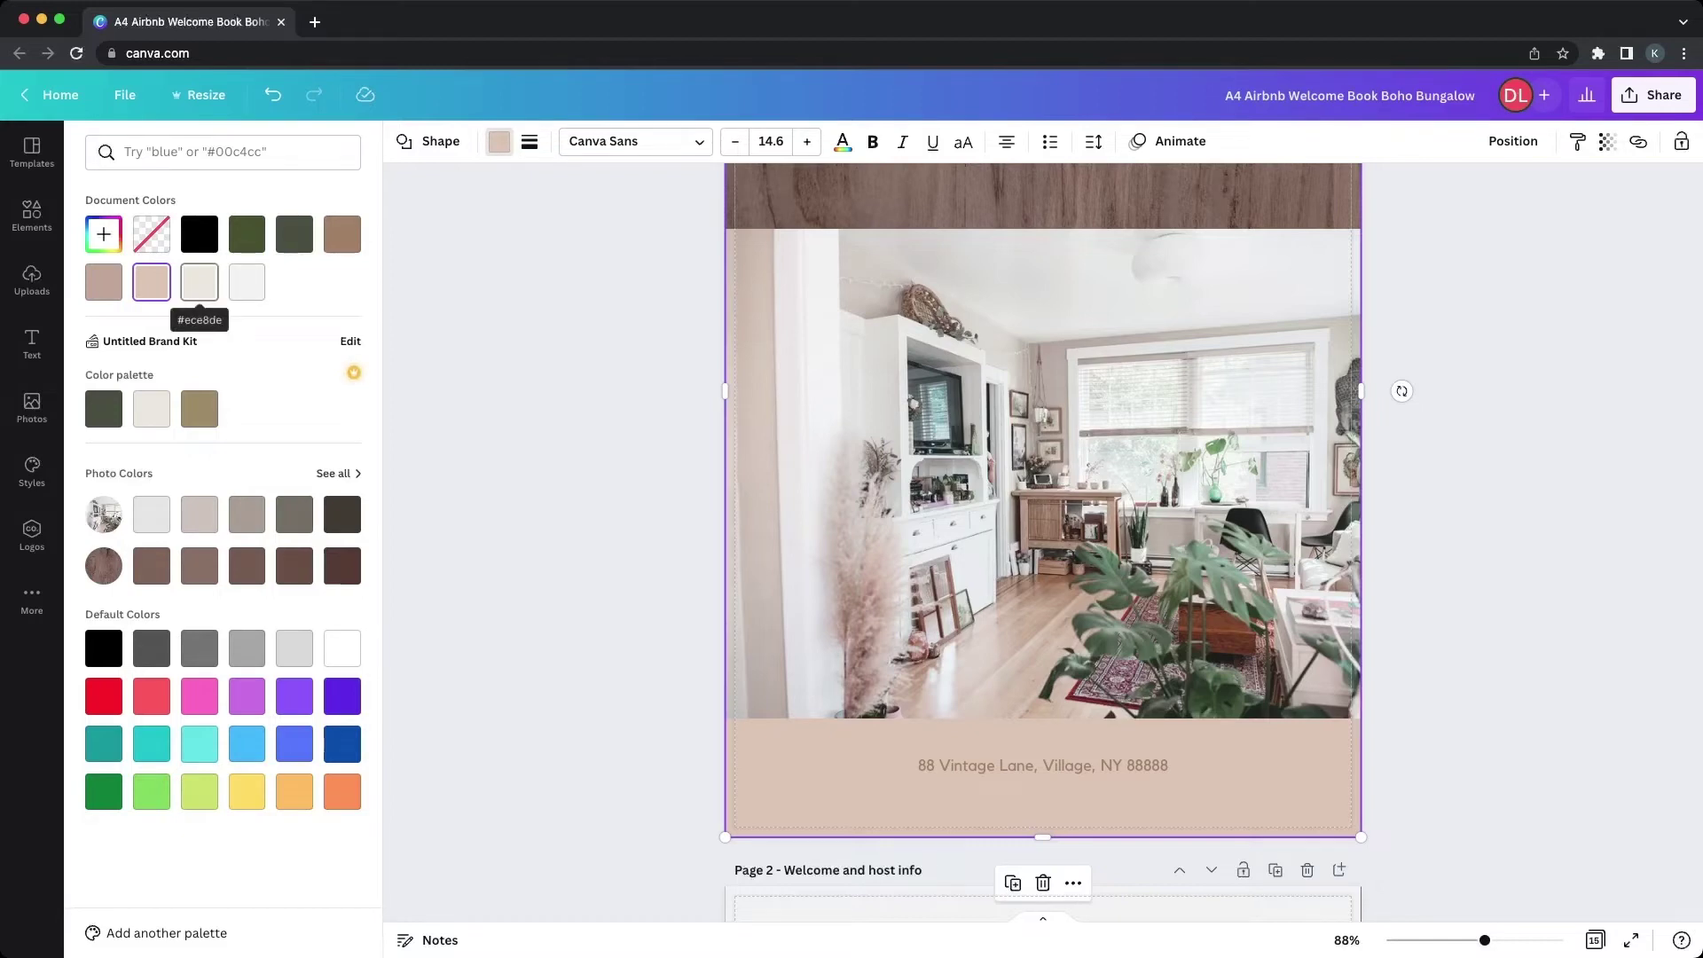
click(199, 281)
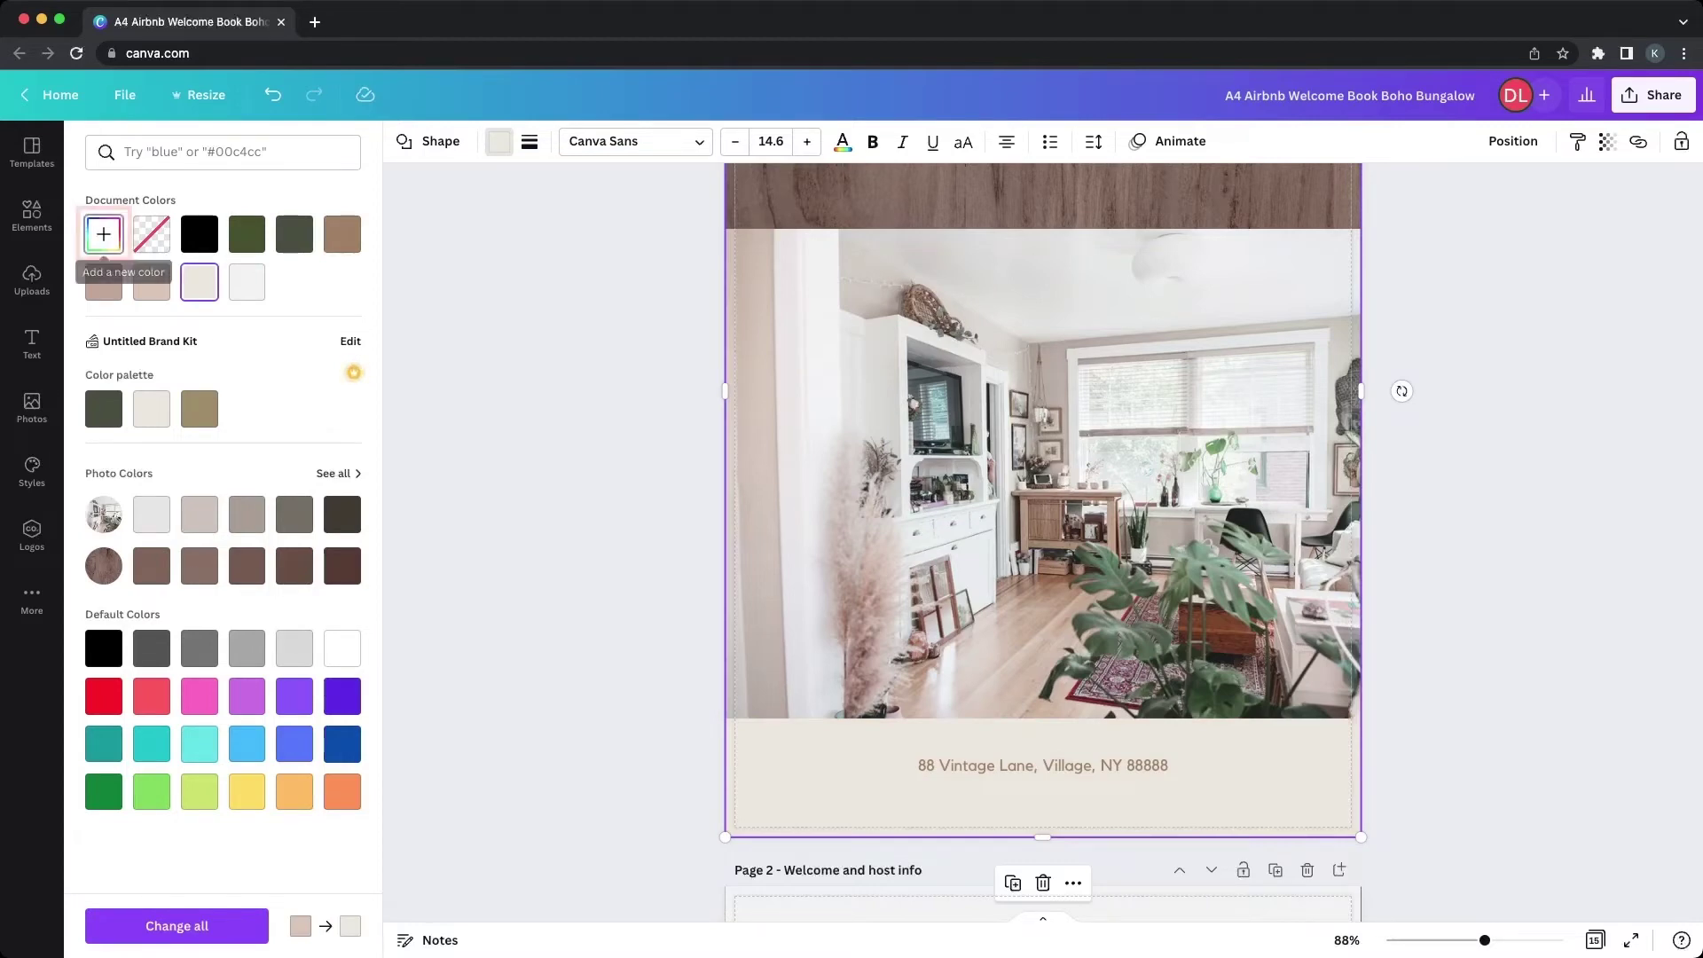
click(103, 233)
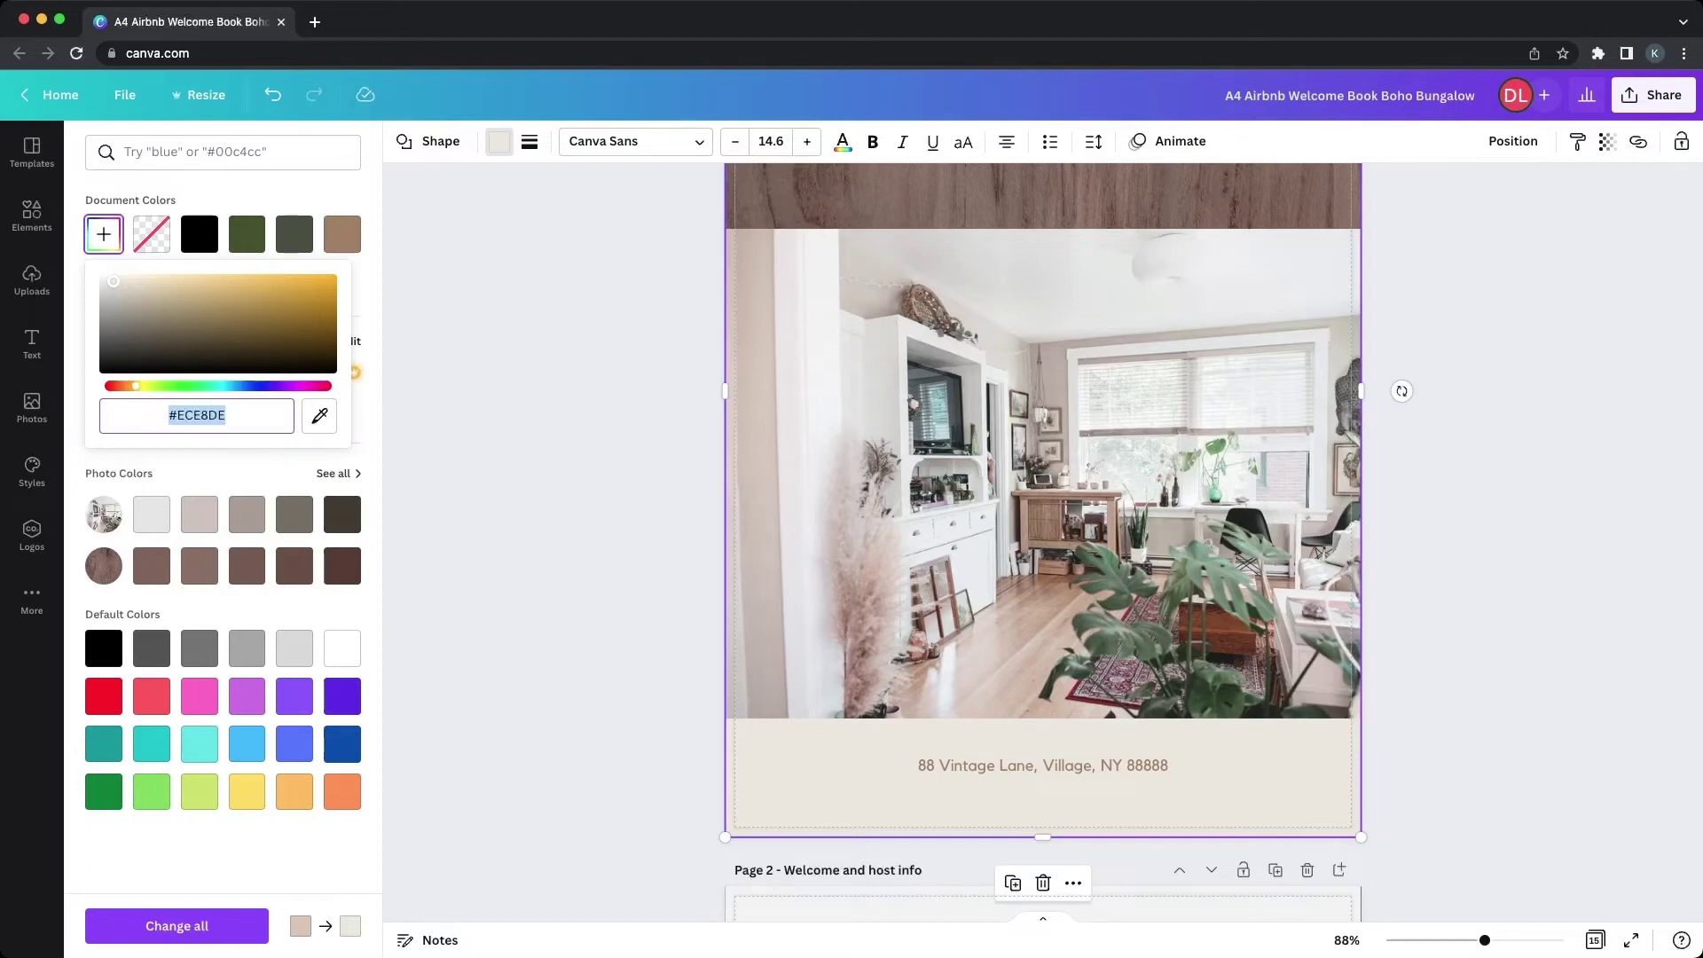
click(32, 281)
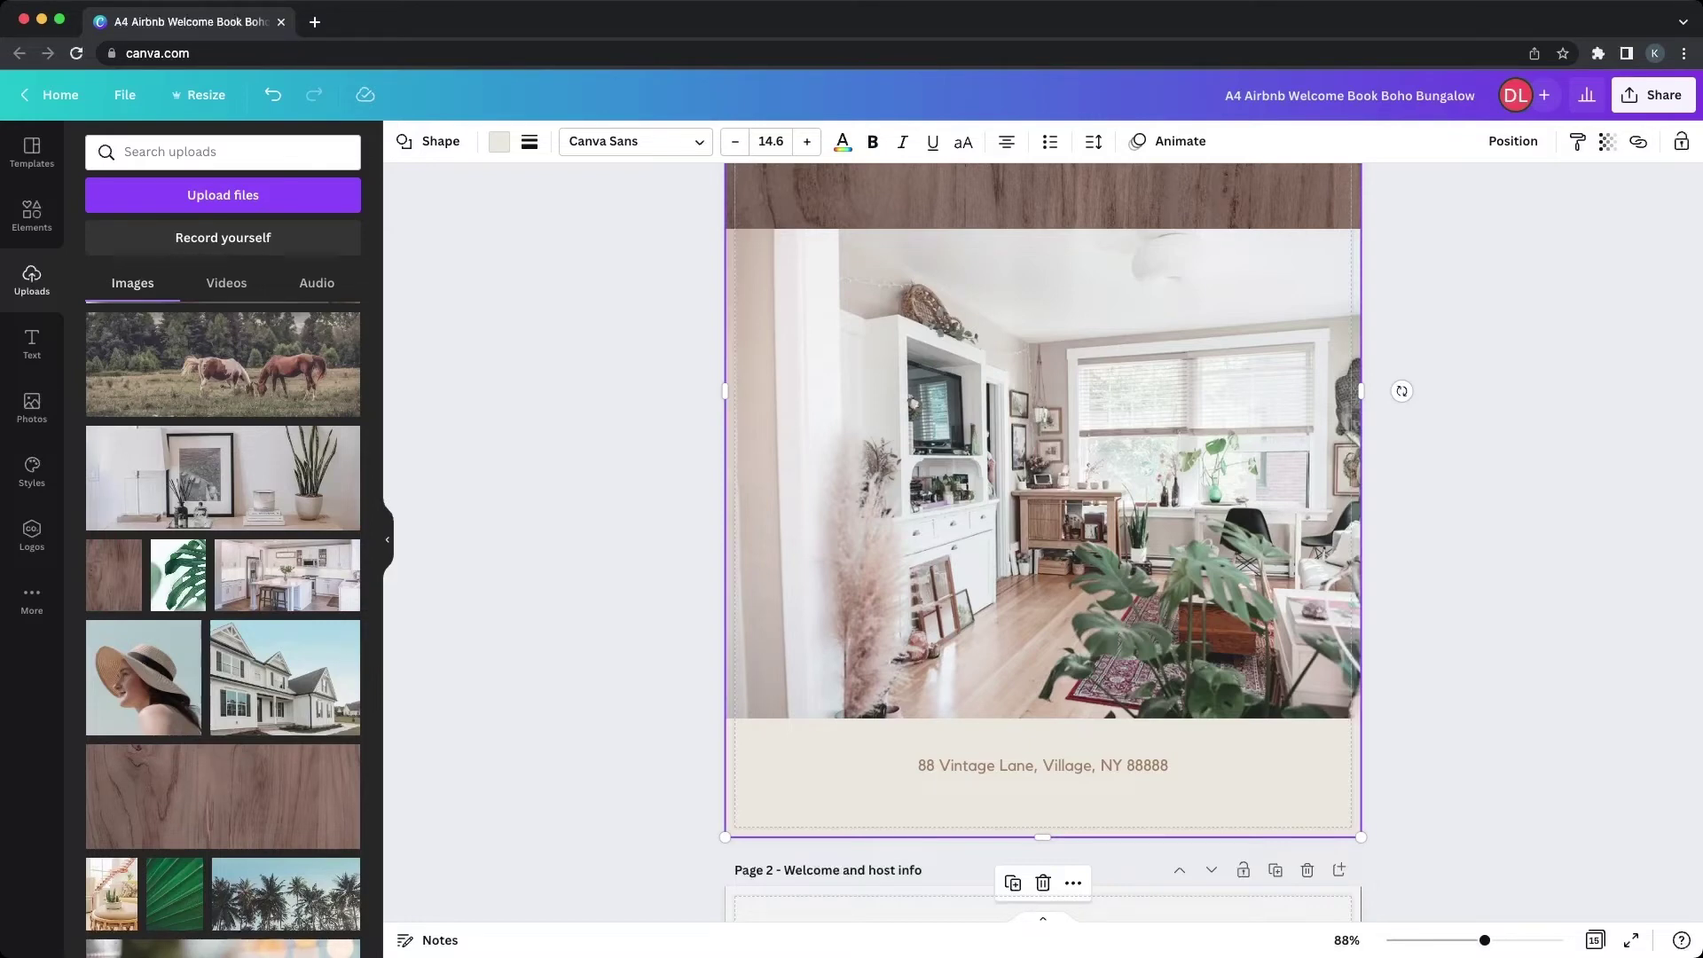
key(Escape)
scroll(1043, 543, up, 2)
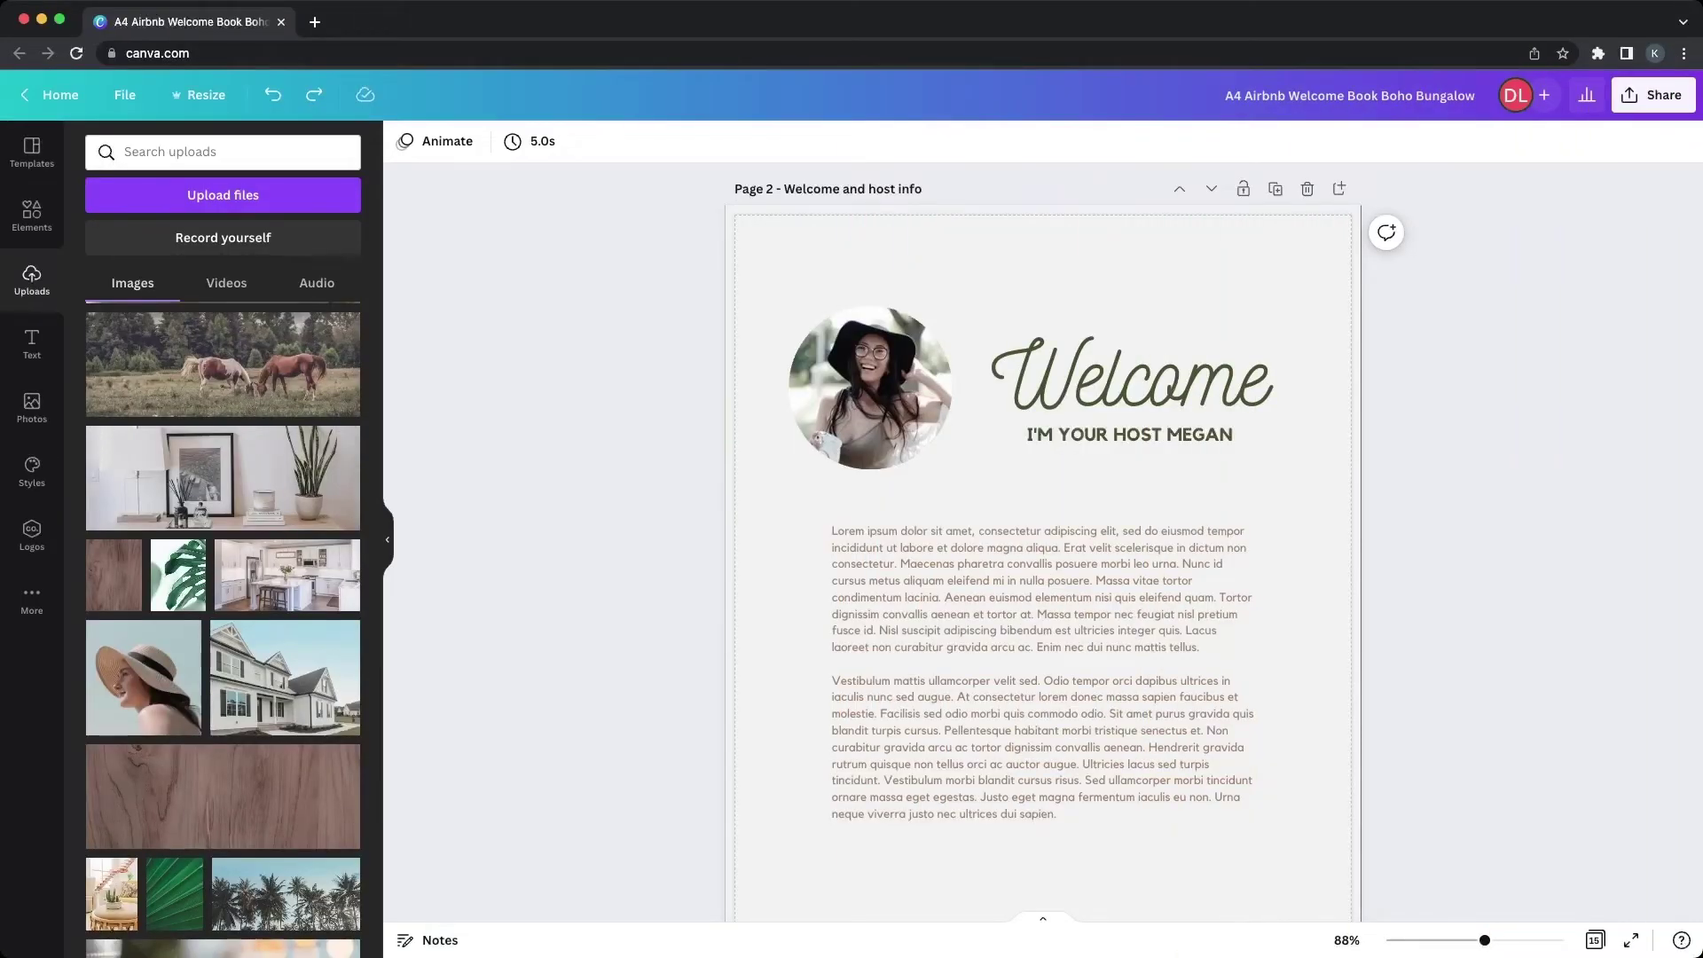
- Colour the phone icon in Page 2's contact footer dark olive green #44522c
scroll(1043, 543, down, 1)
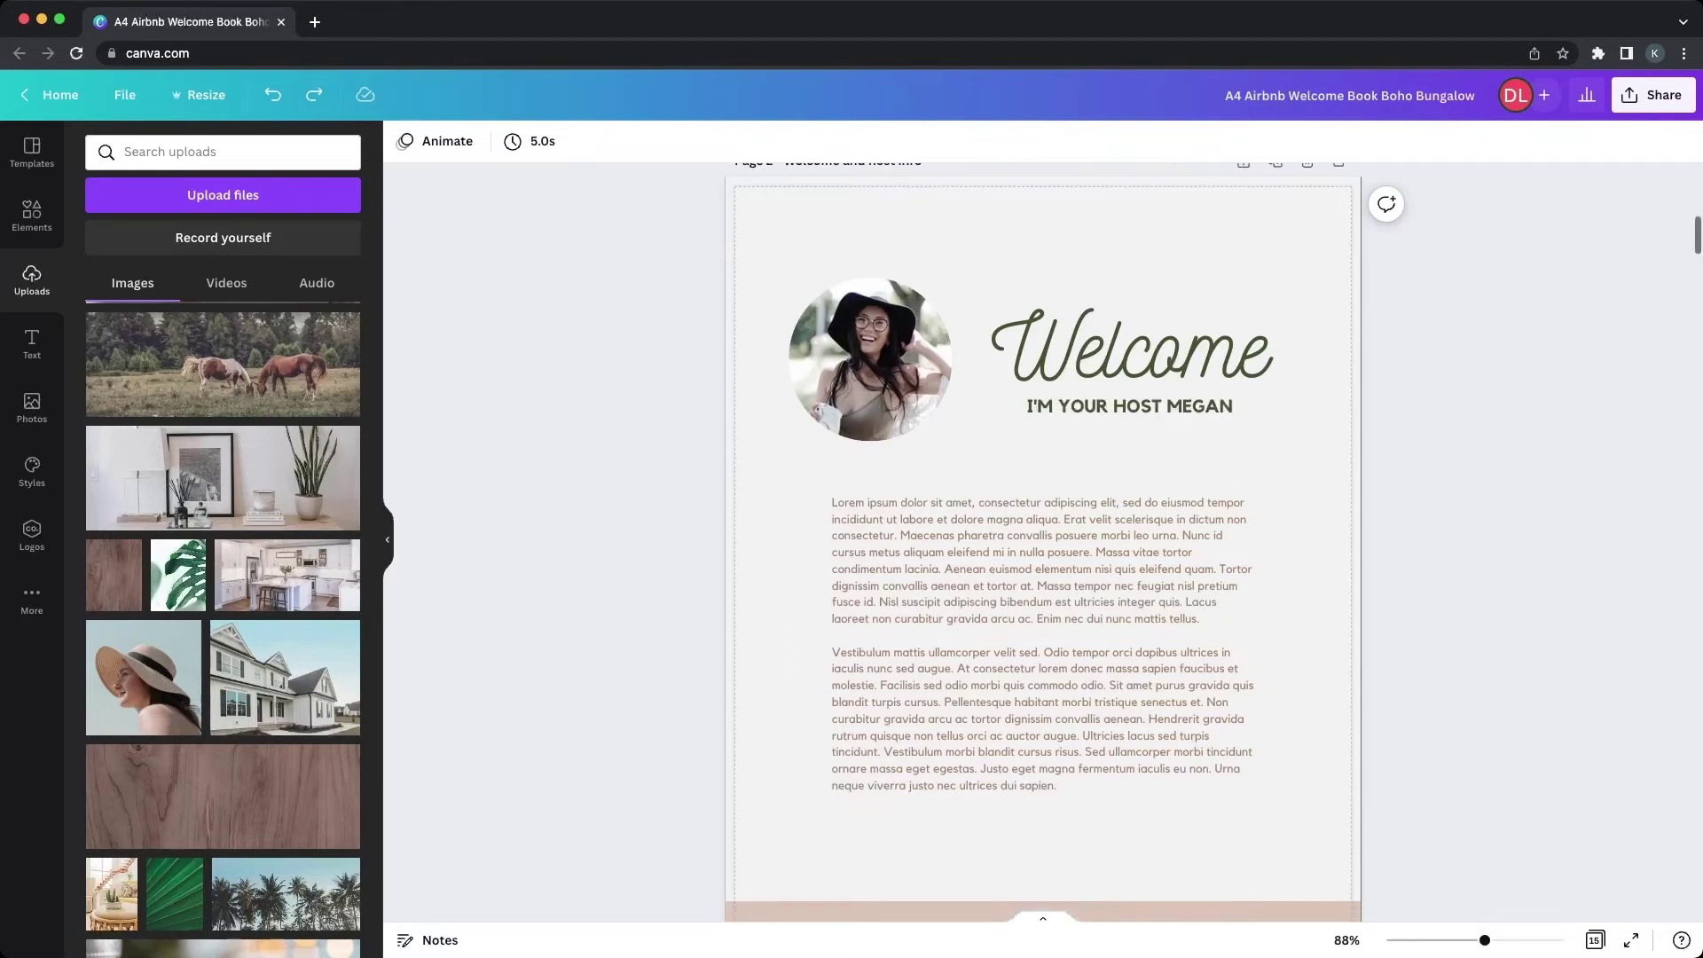
scroll(1043, 542, down, 4)
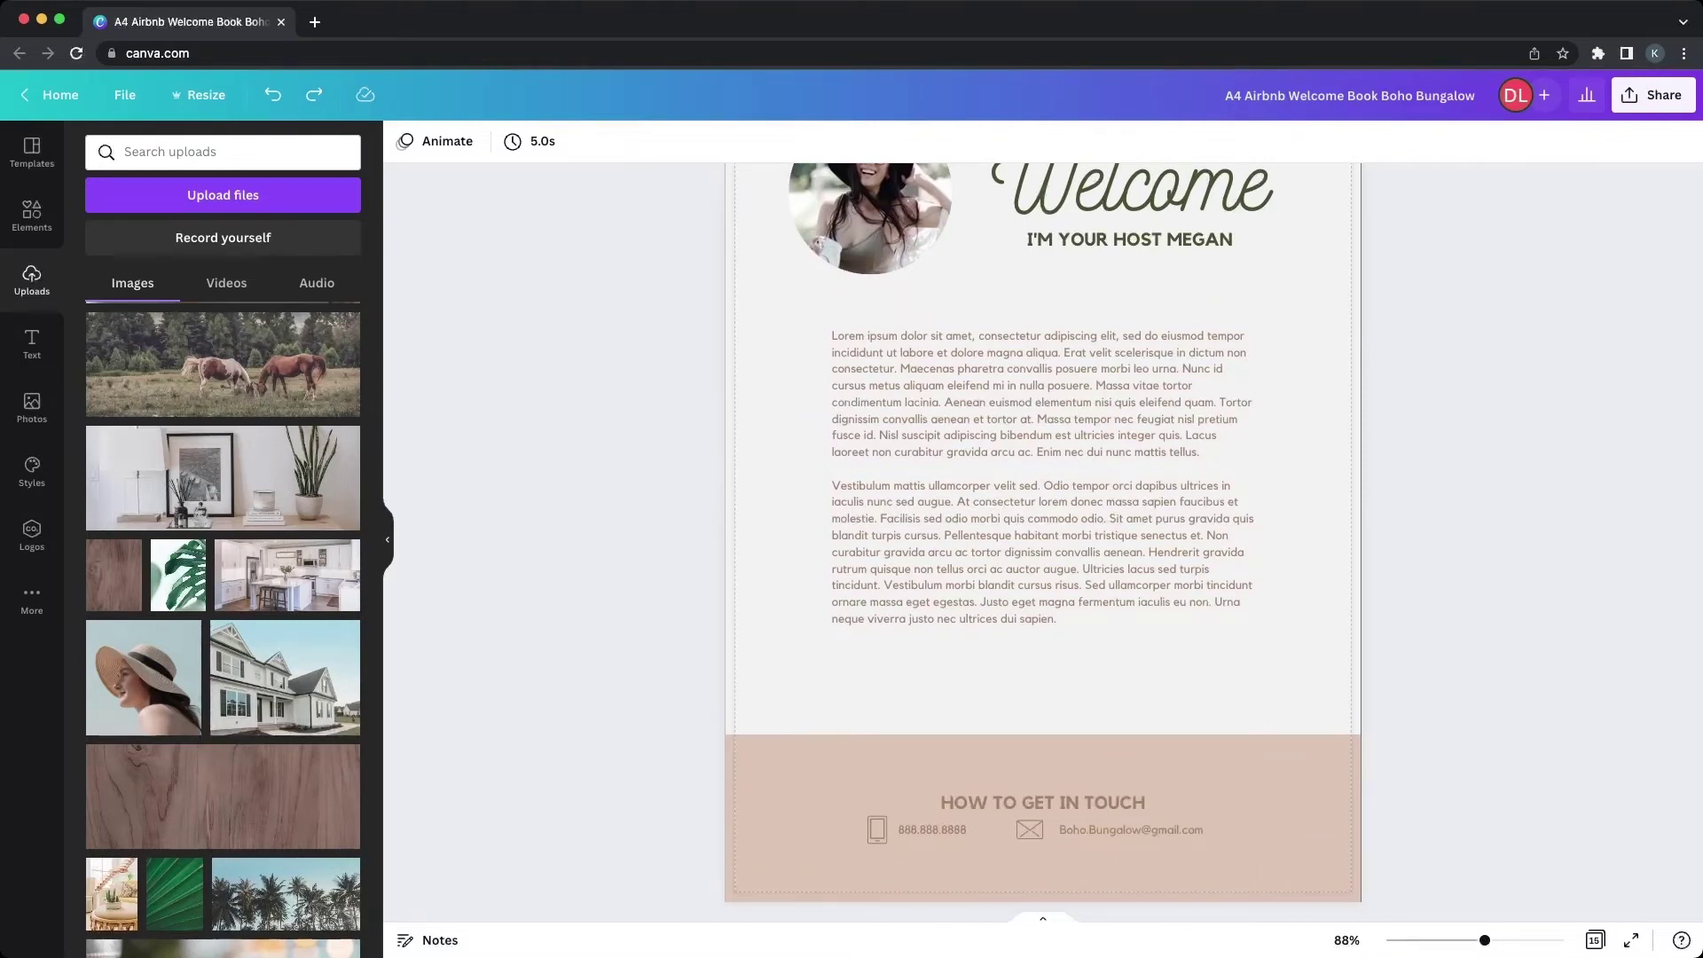
click(876, 829)
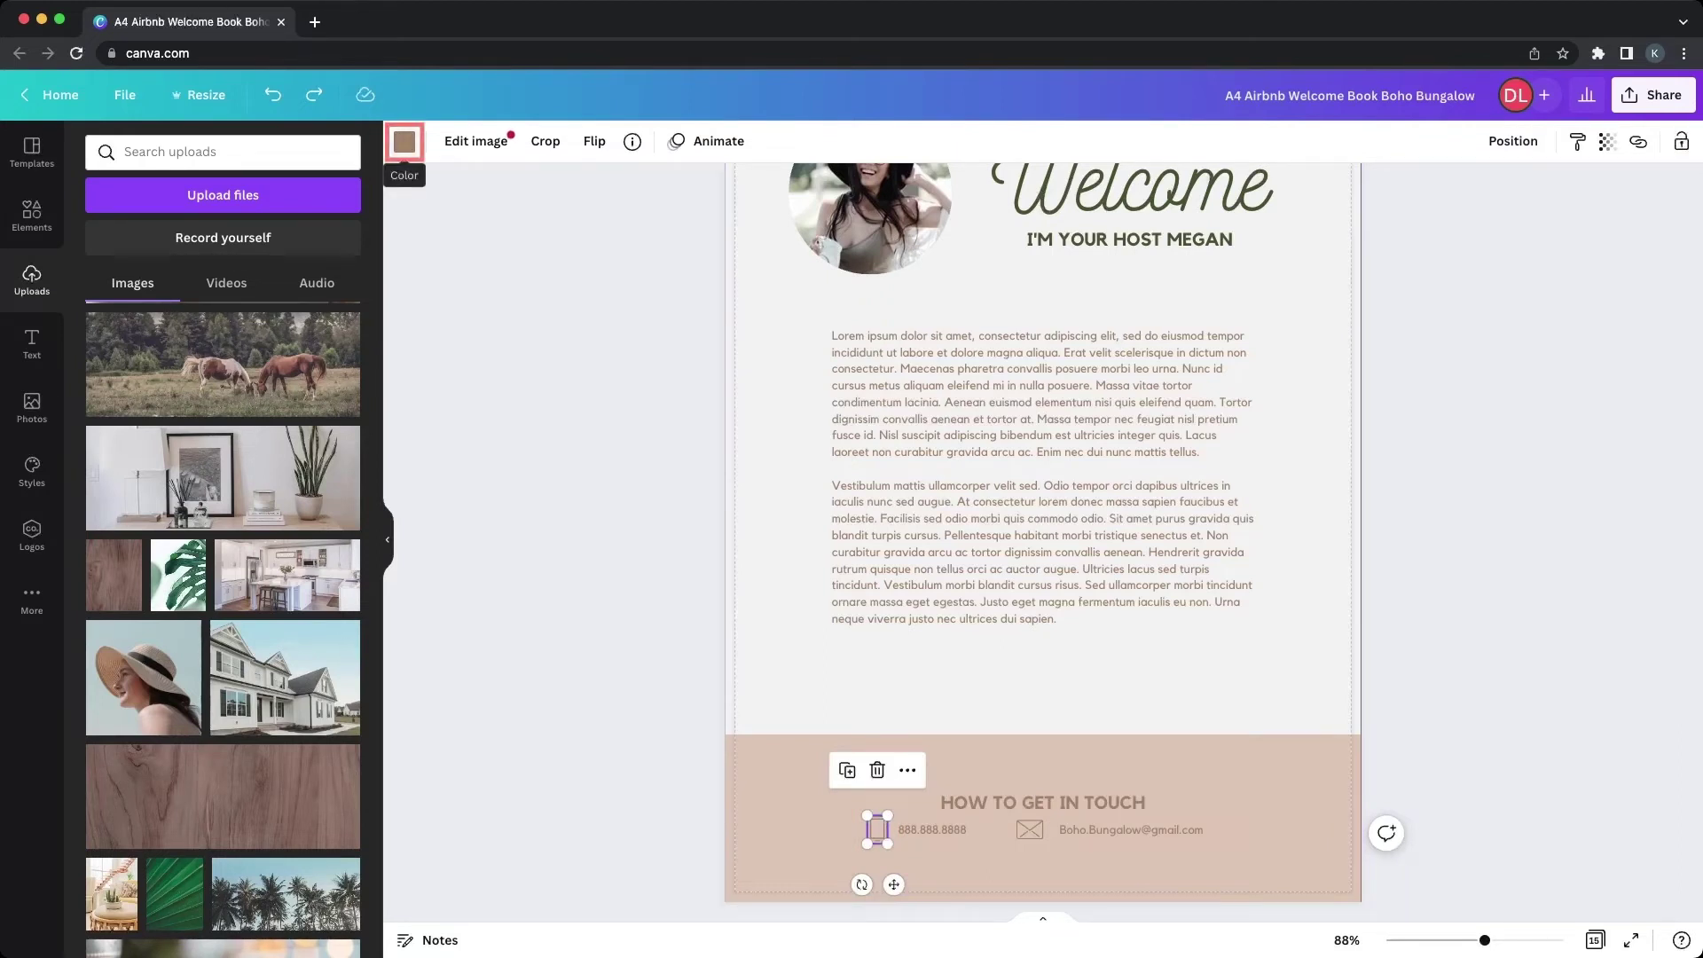
click(405, 142)
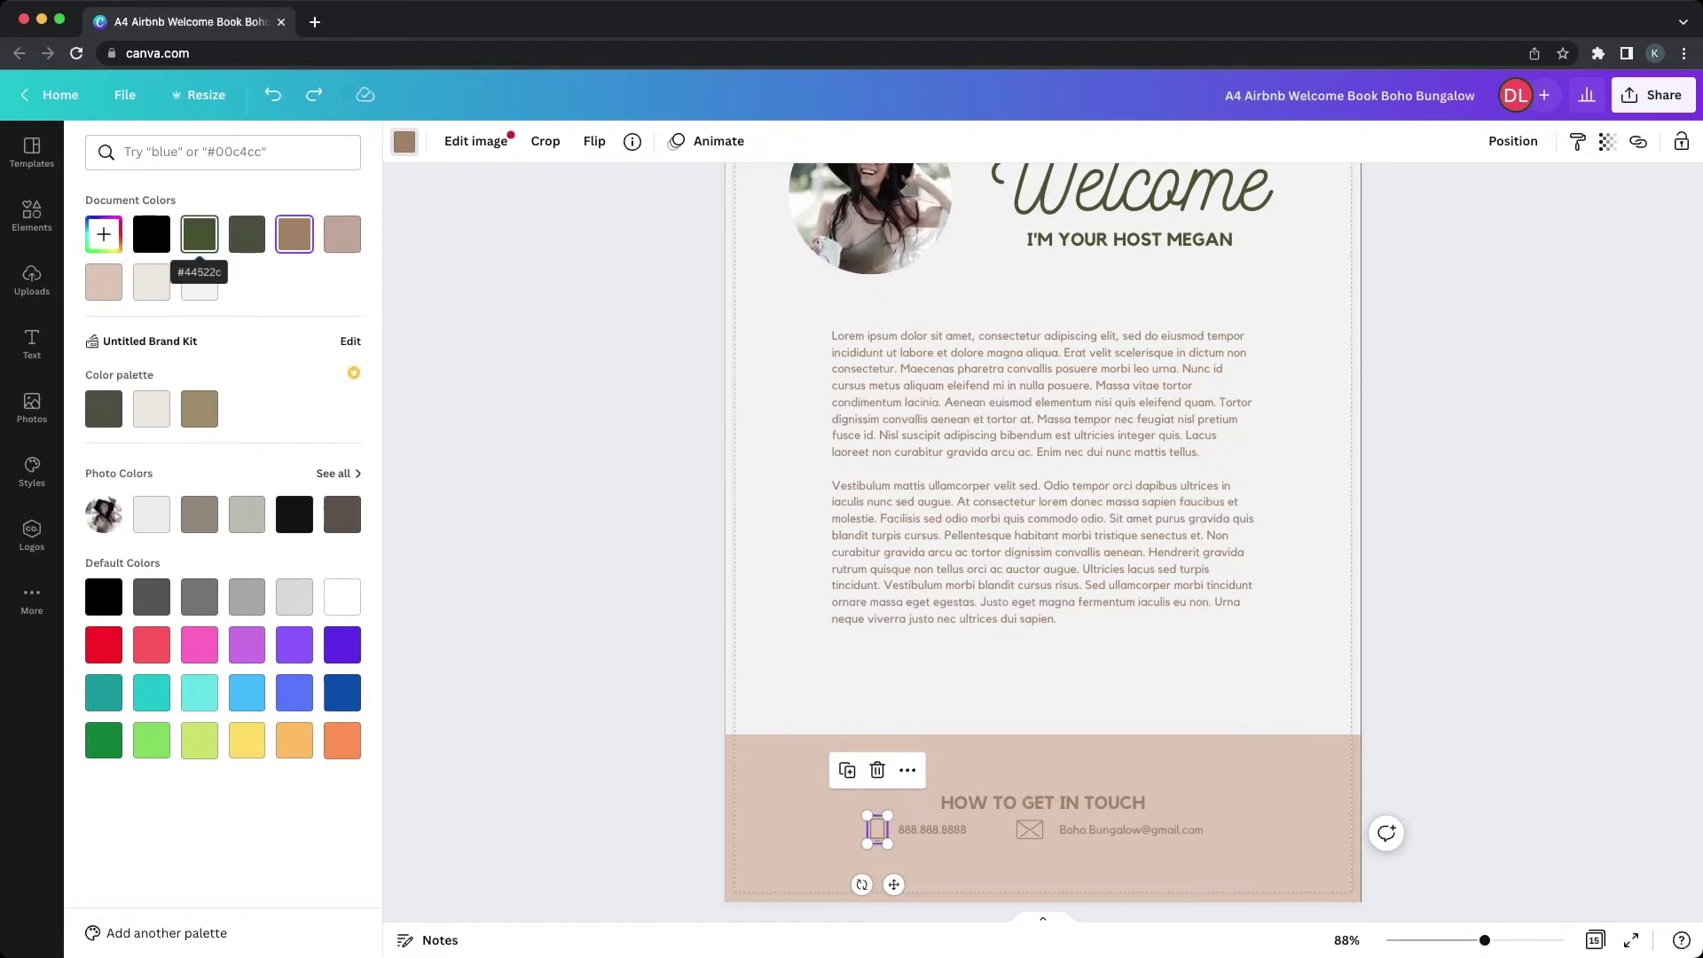
click(200, 234)
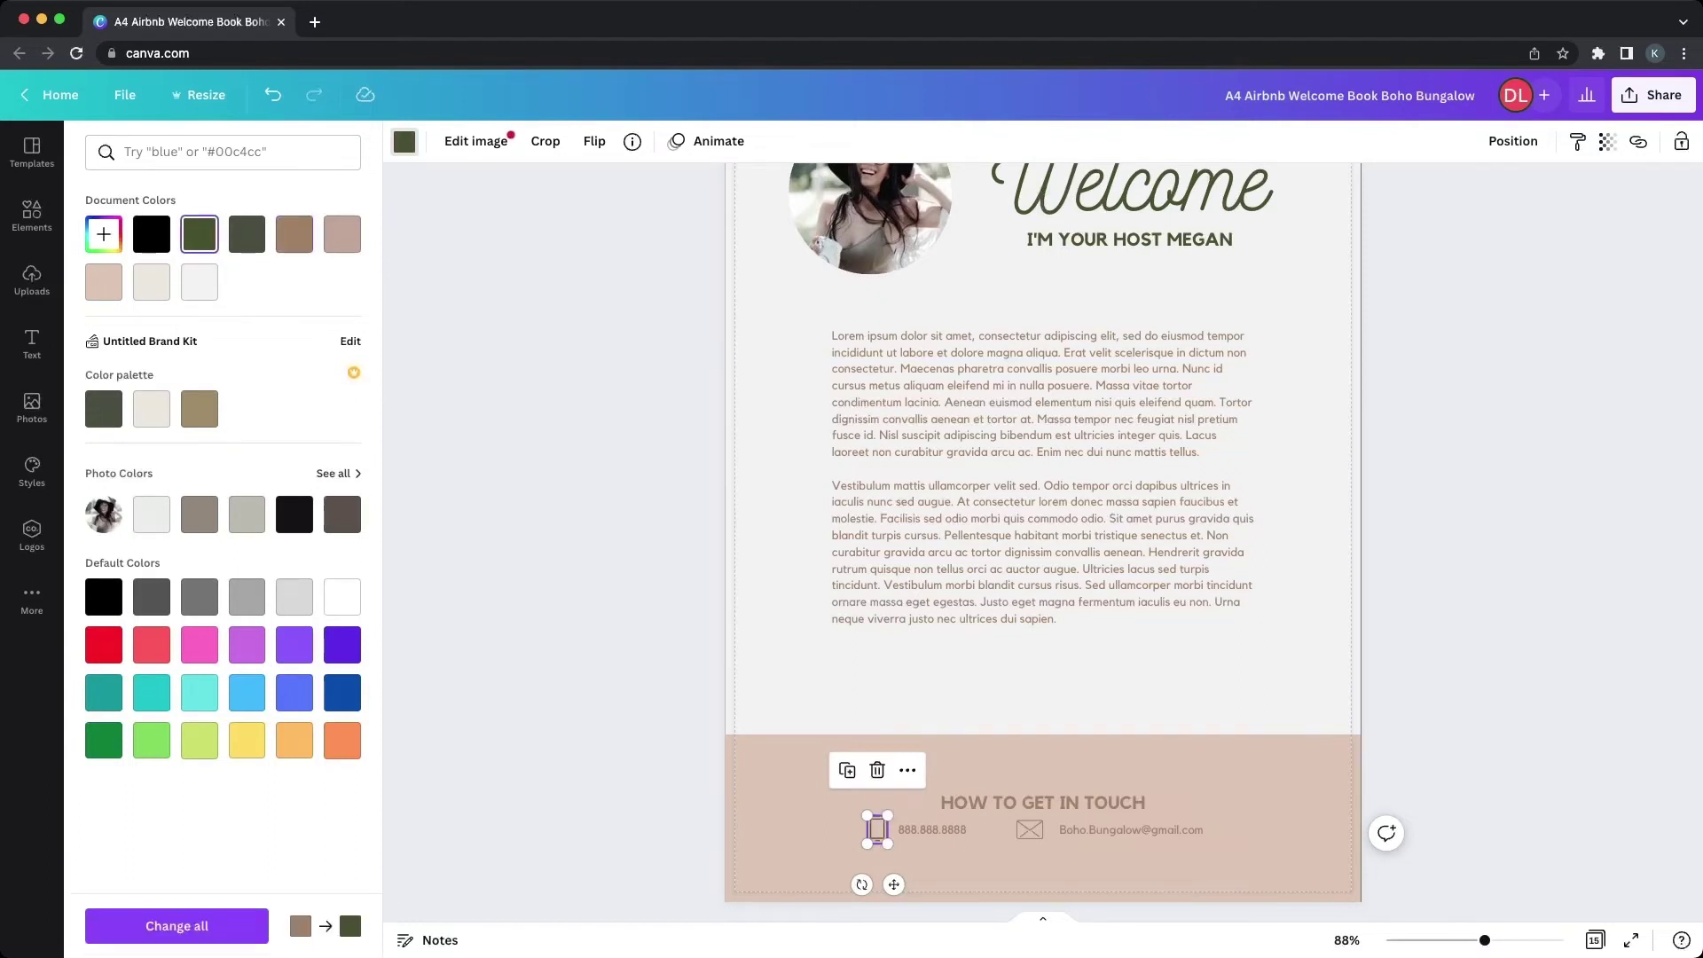
click(32, 280)
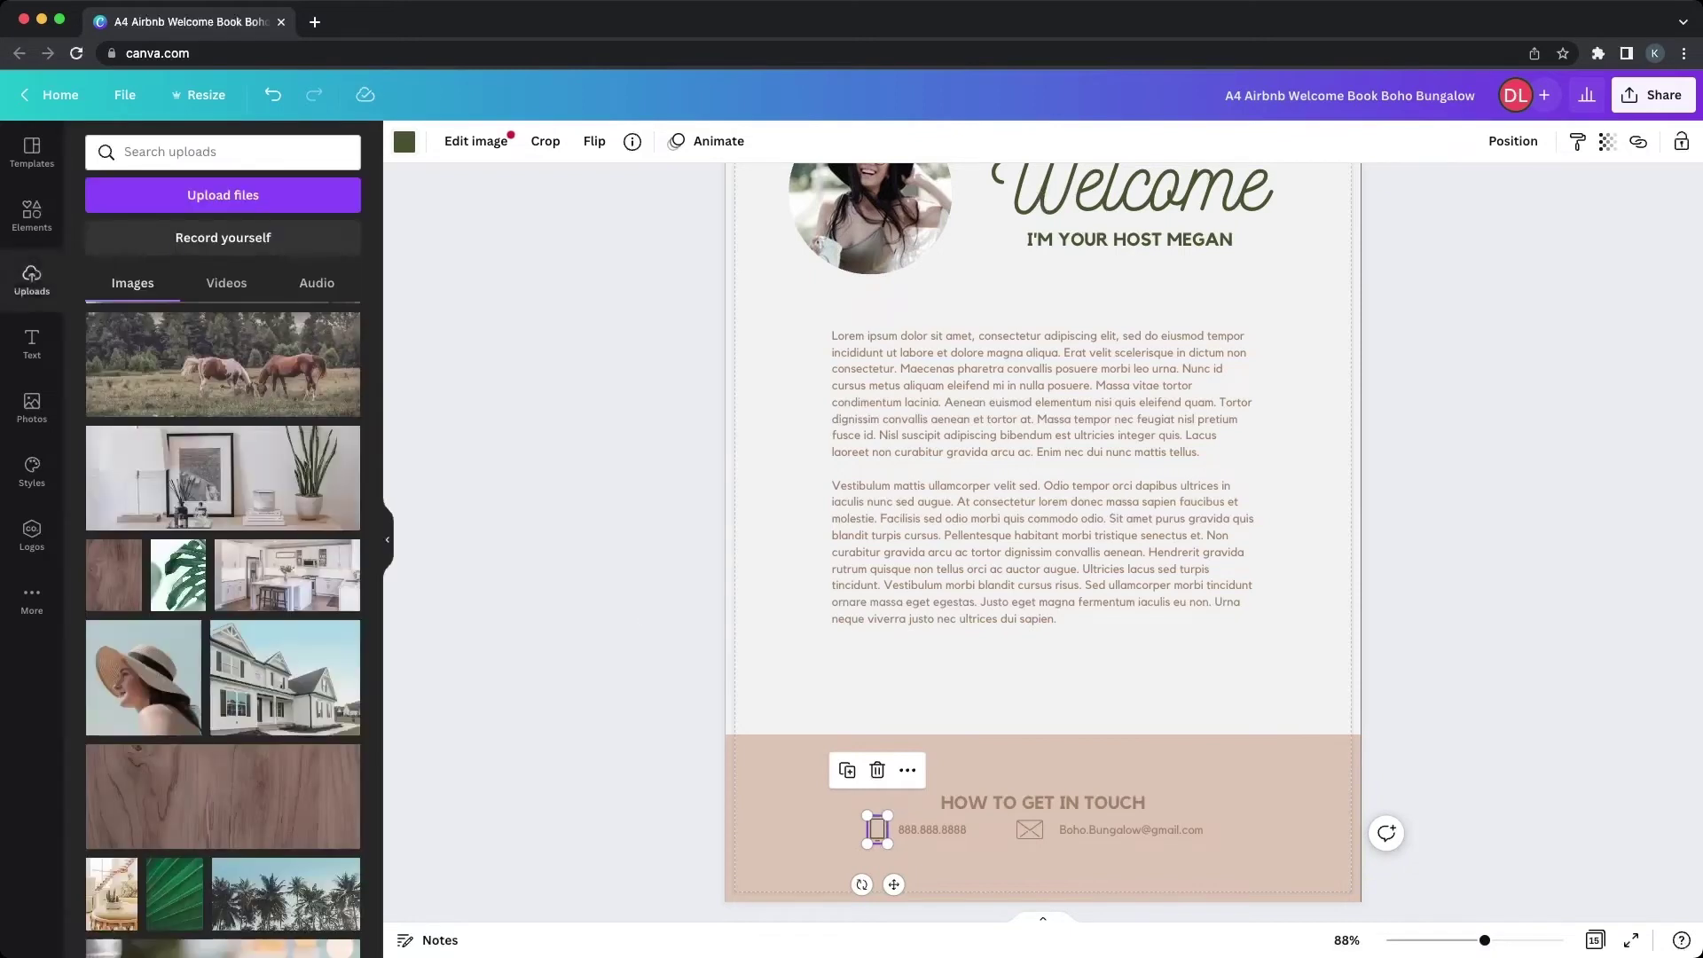
key(Escape)
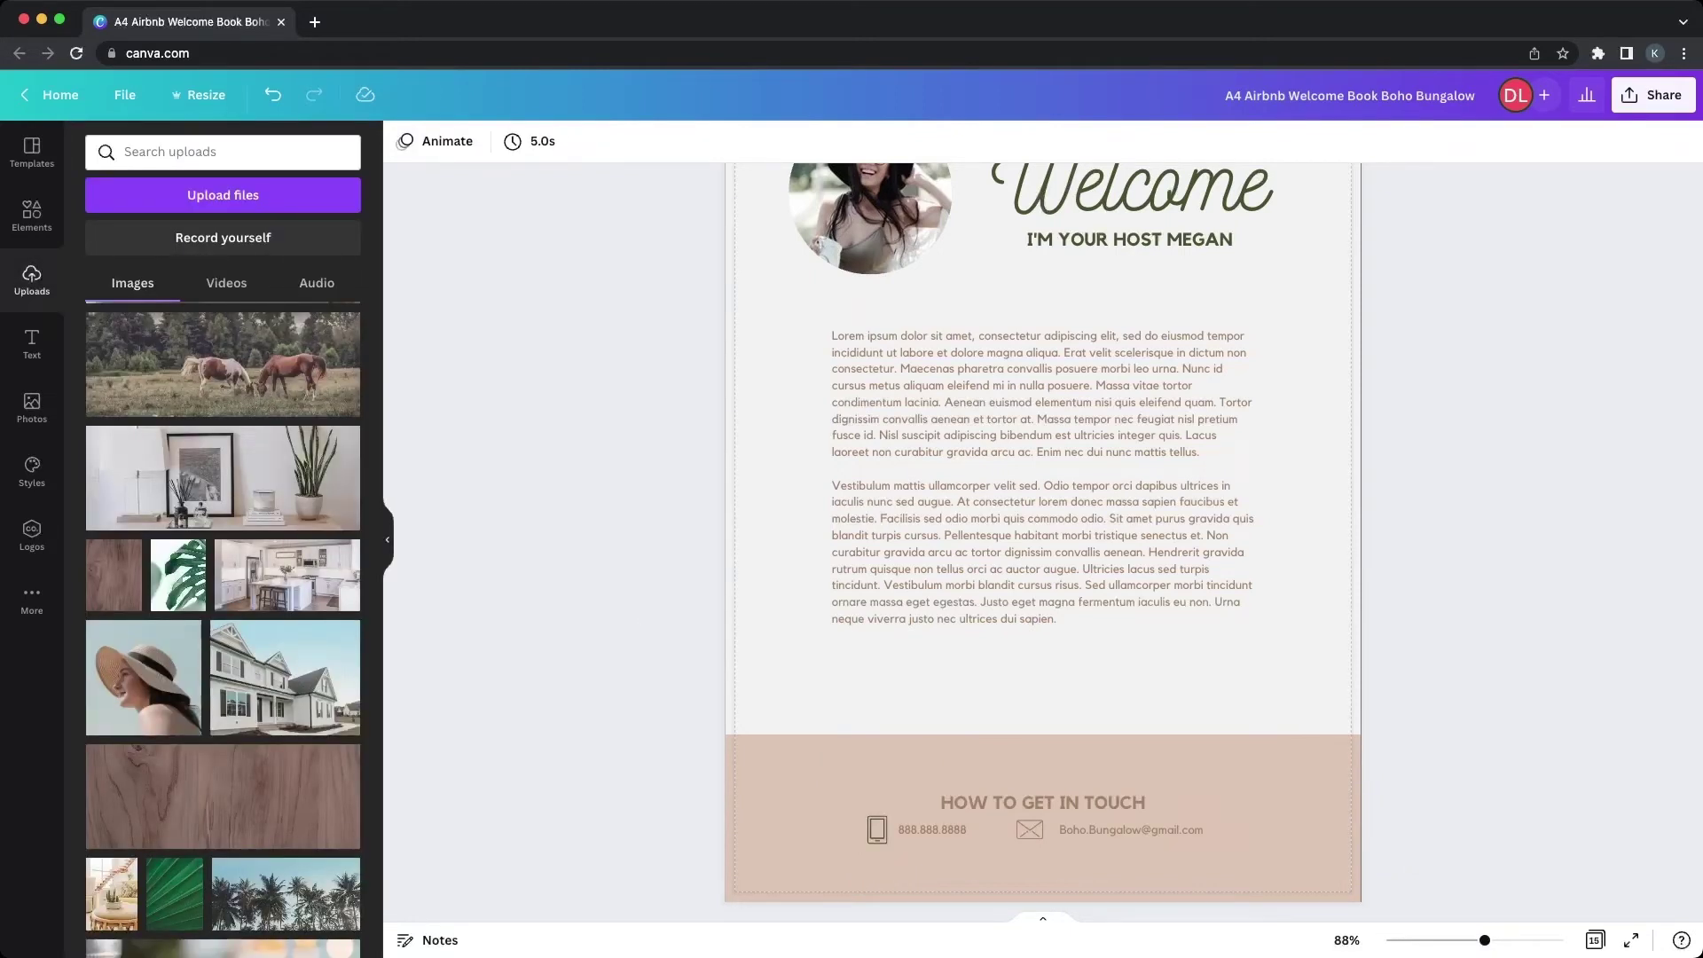
scroll(1043, 542, down, 3)
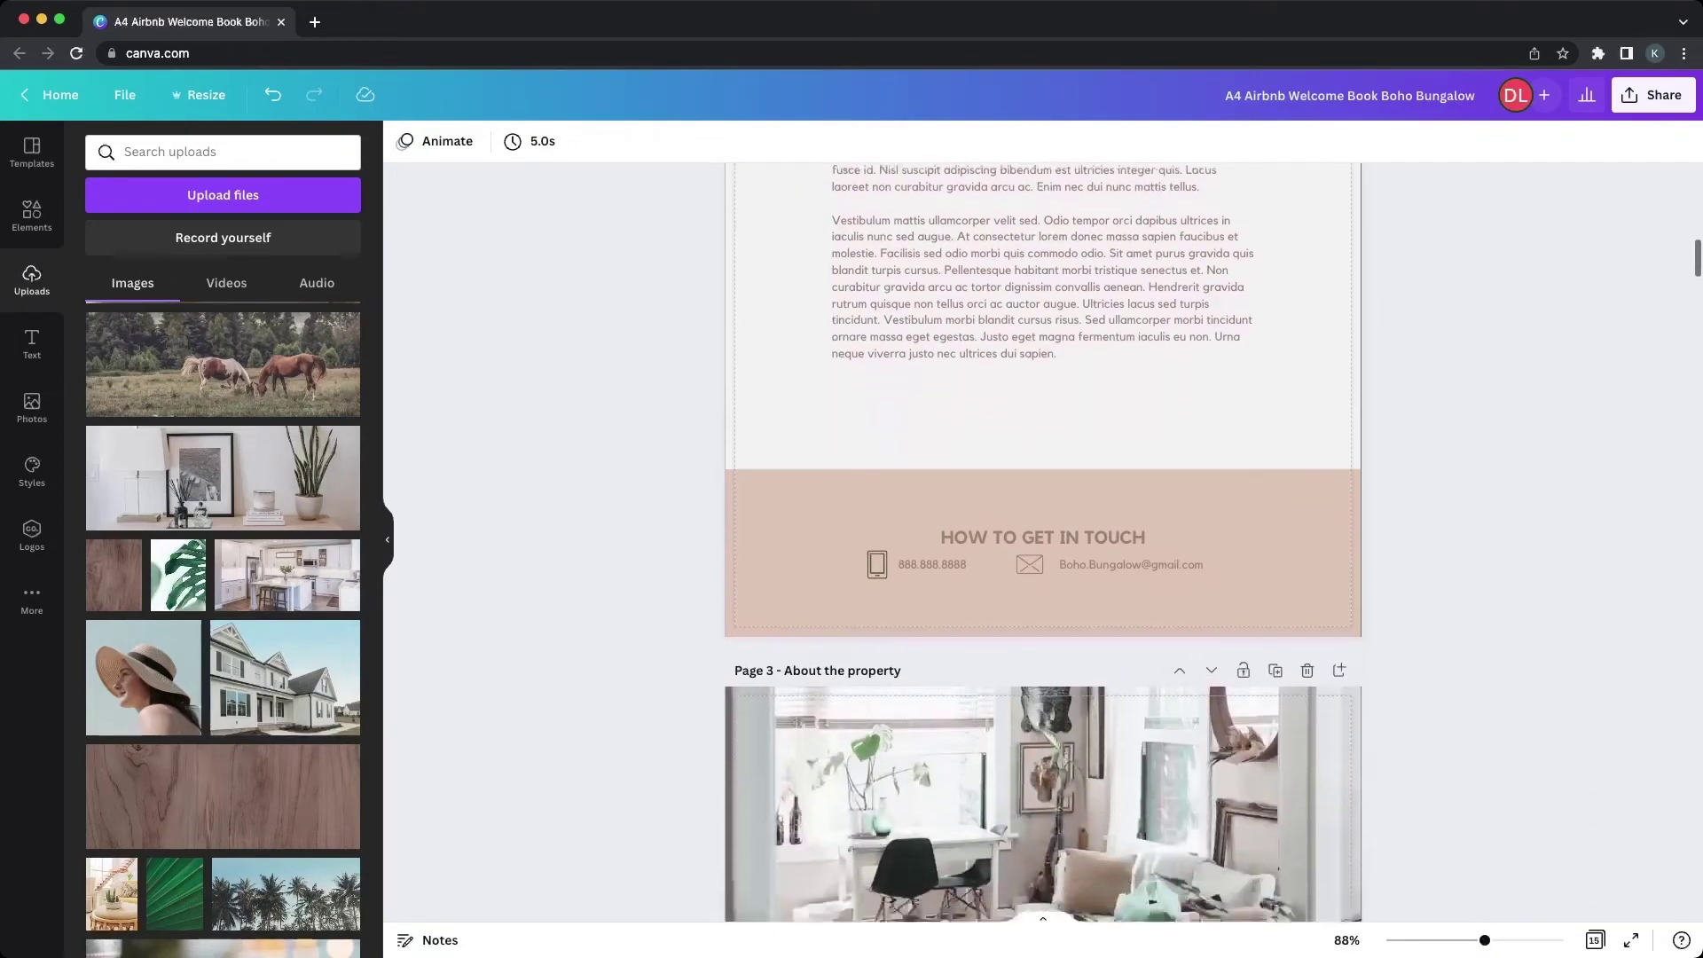
- On Page 9, make the walking icon's circle dark green and its figure light beige
scroll(1043, 543, down, 5)
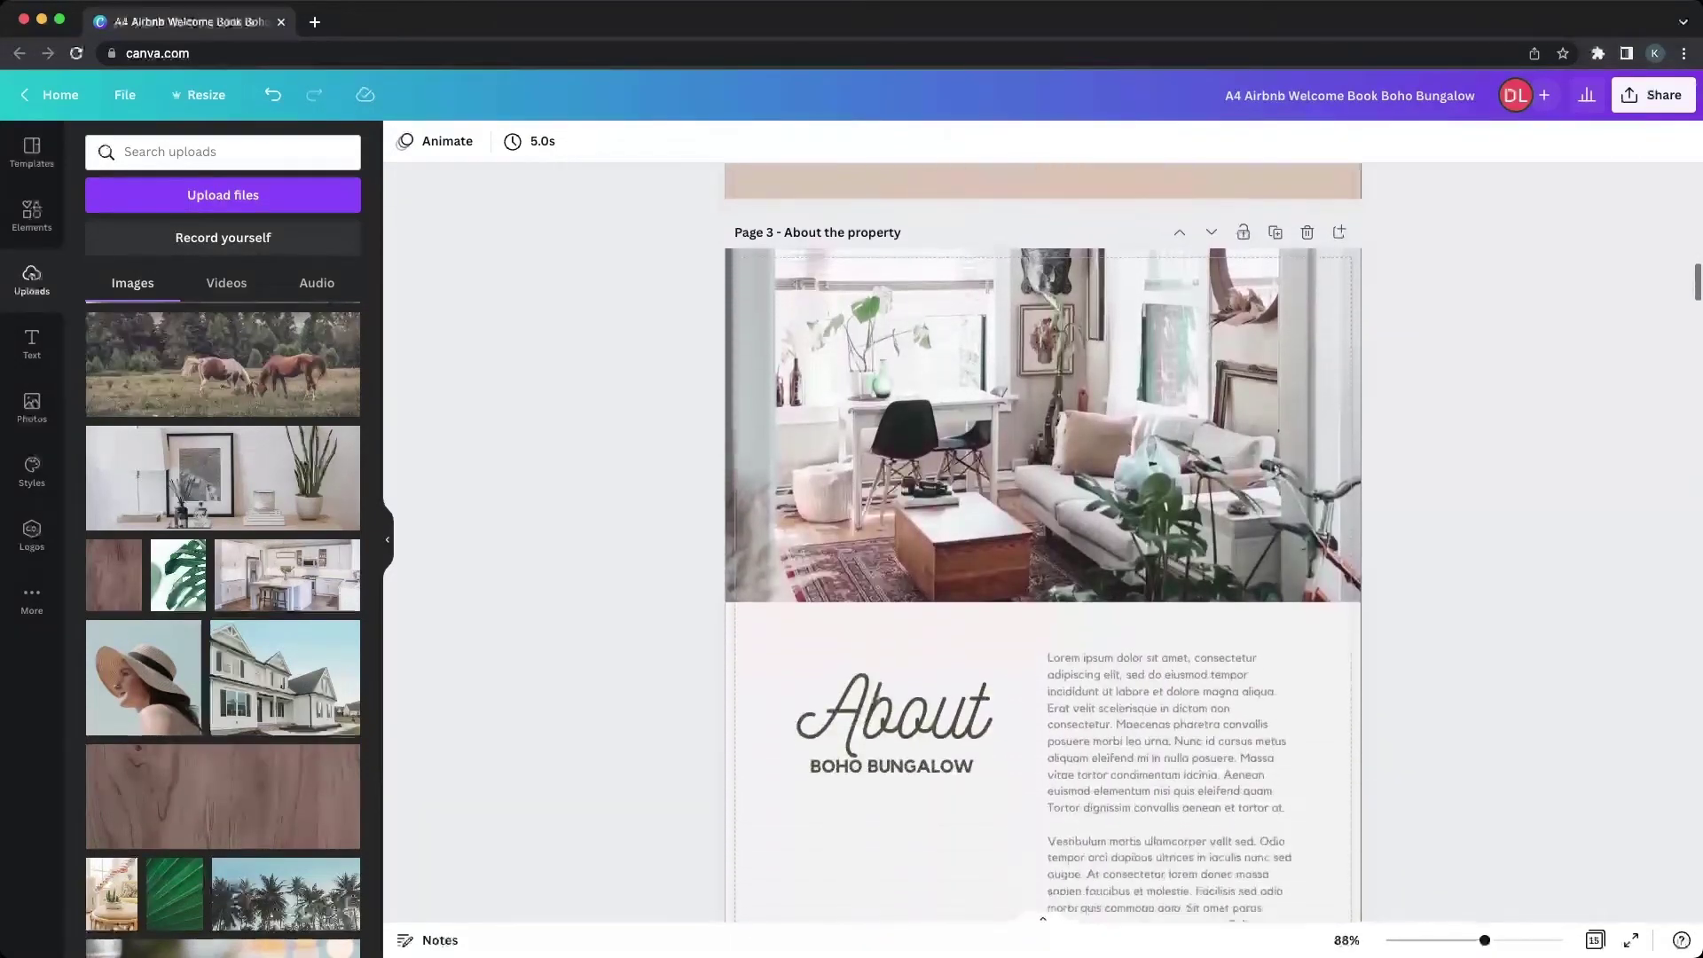
scroll(1043, 542, down, 12)
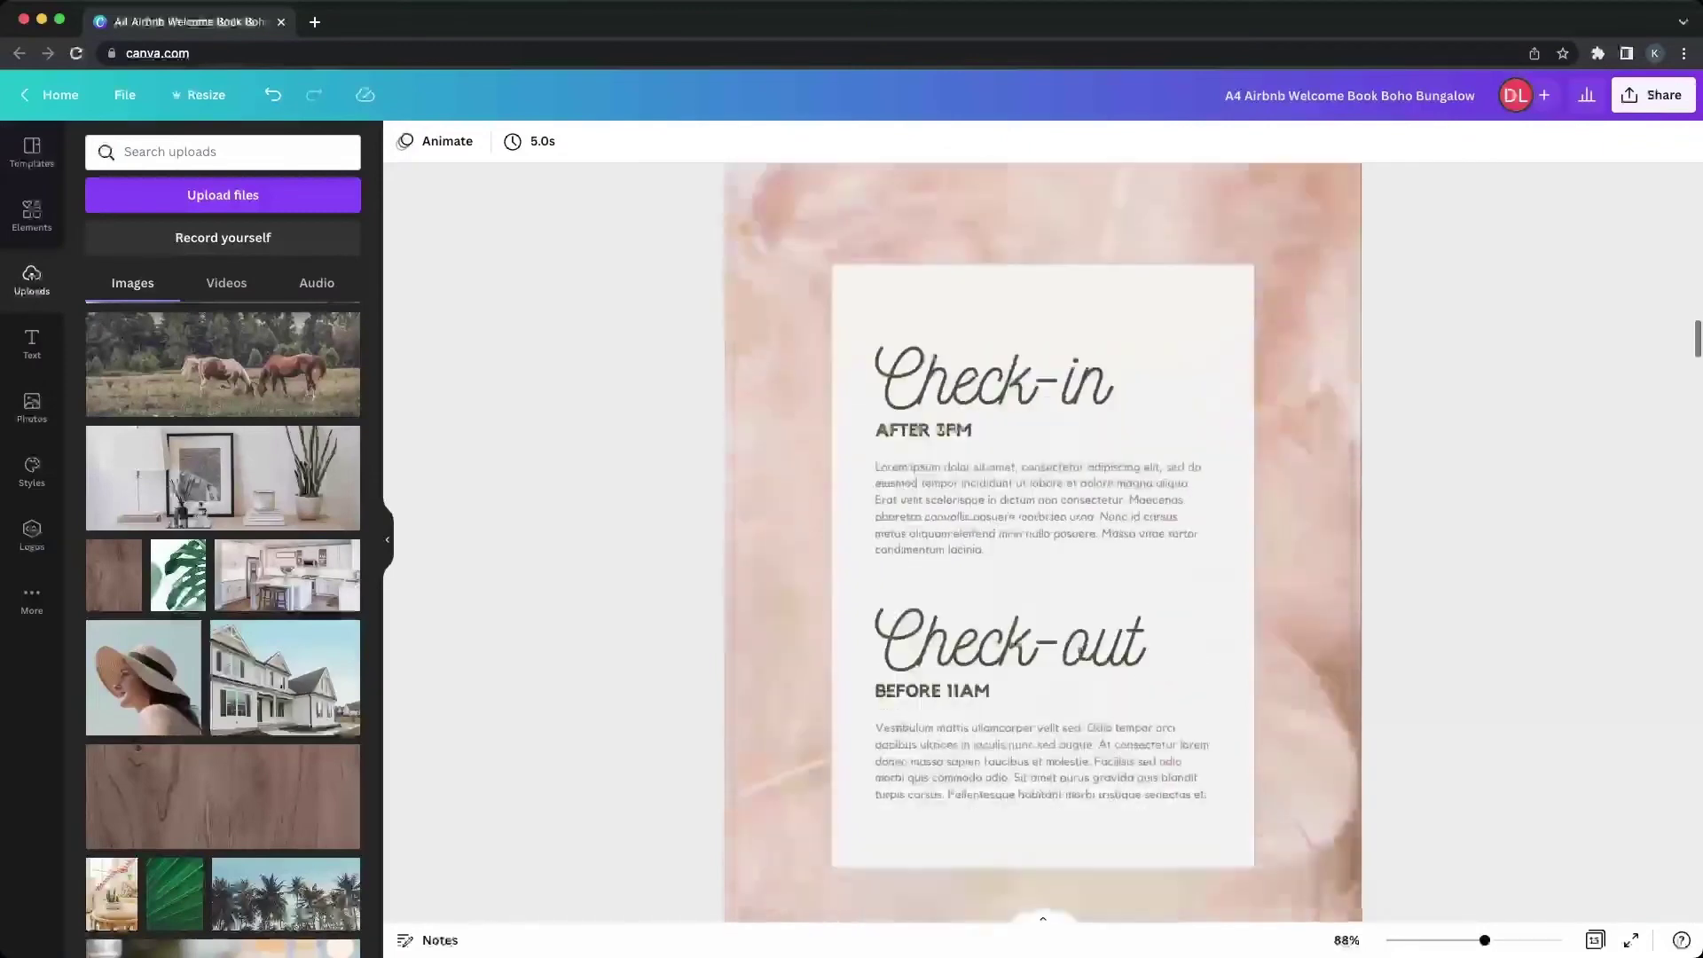
scroll(1043, 543, down, 20)
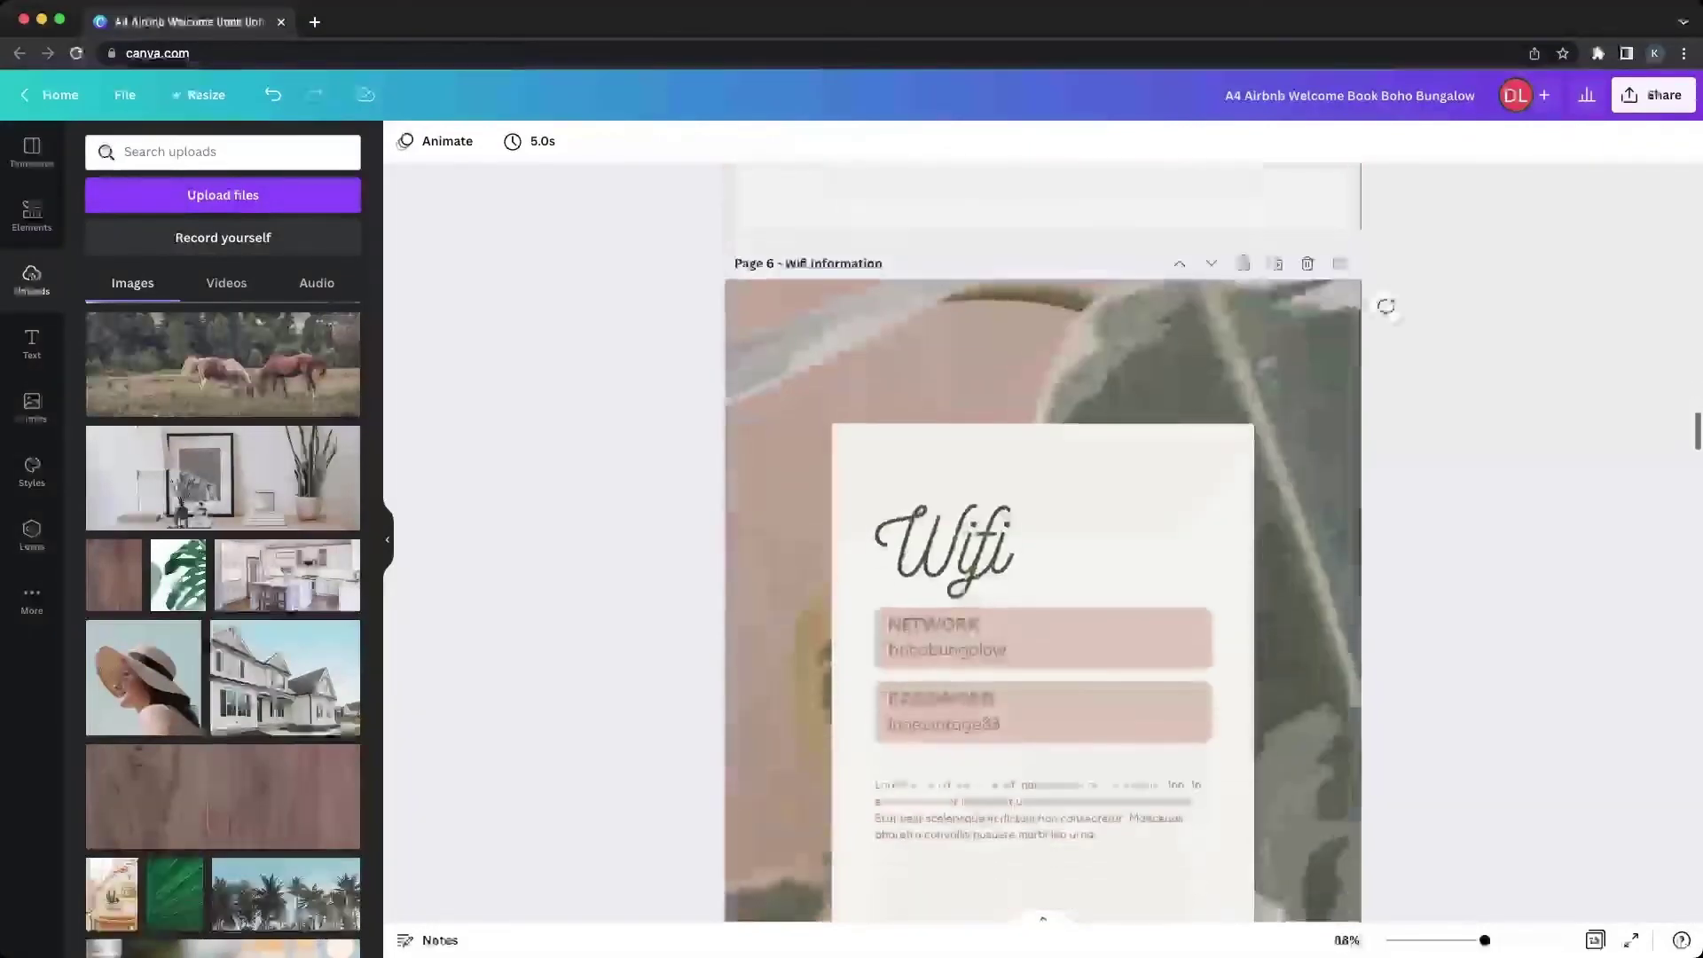
scroll(1043, 543, down, 15)
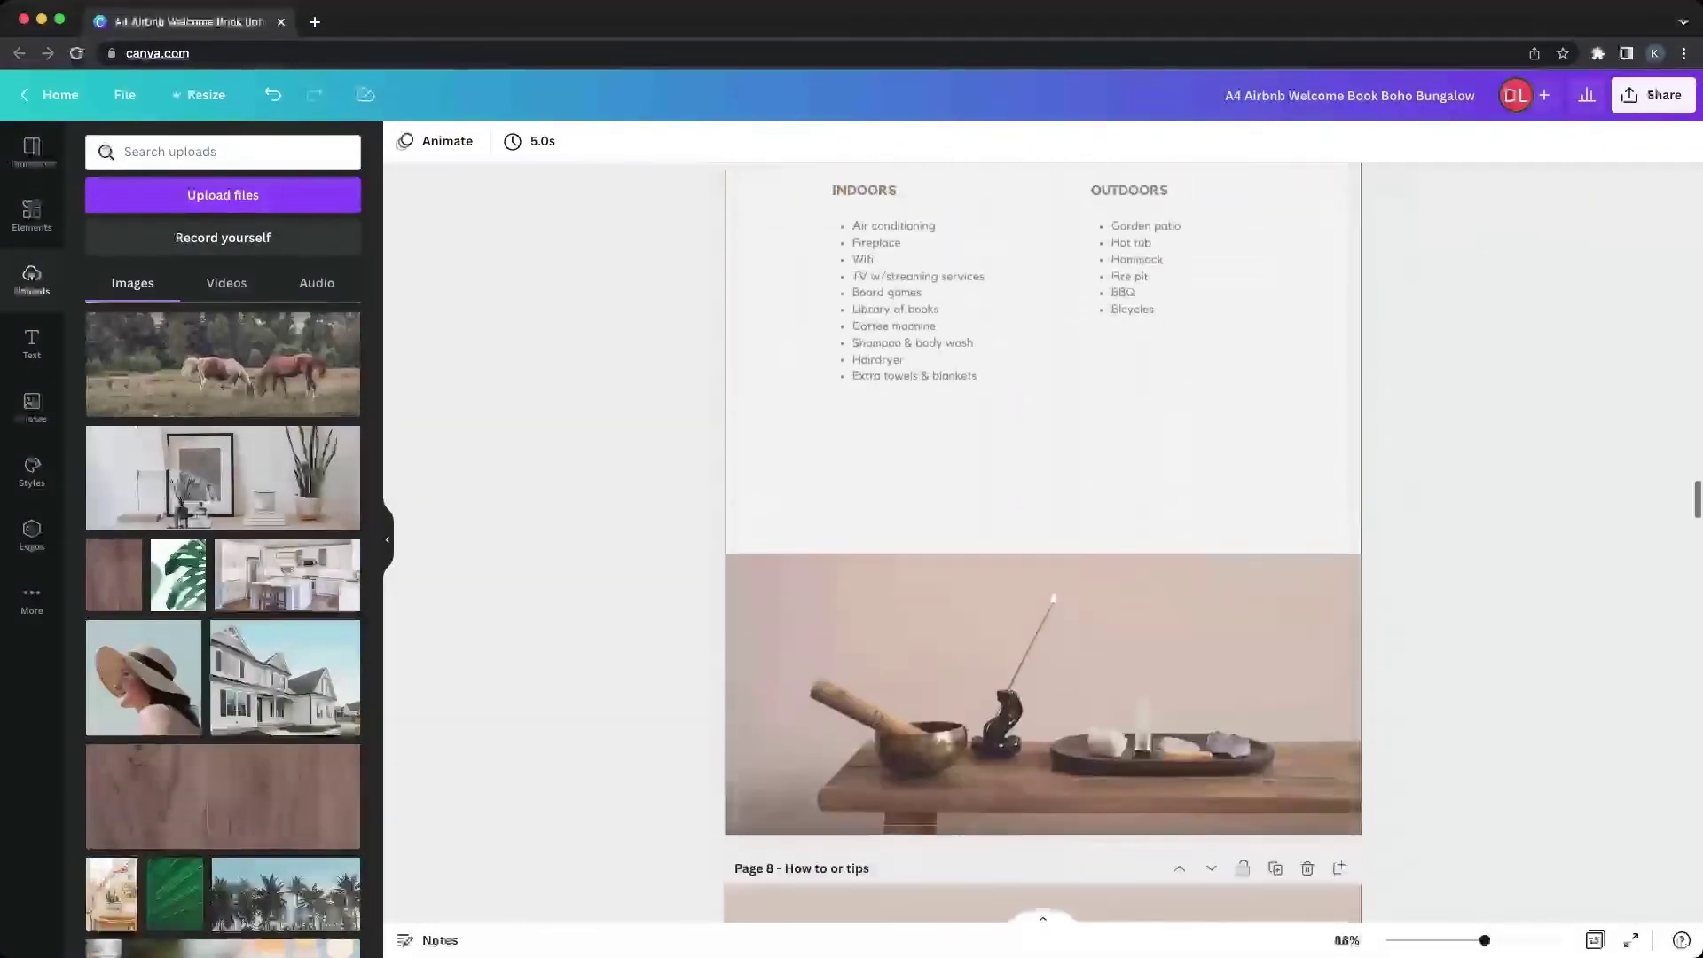
scroll(1043, 543, down, 15)
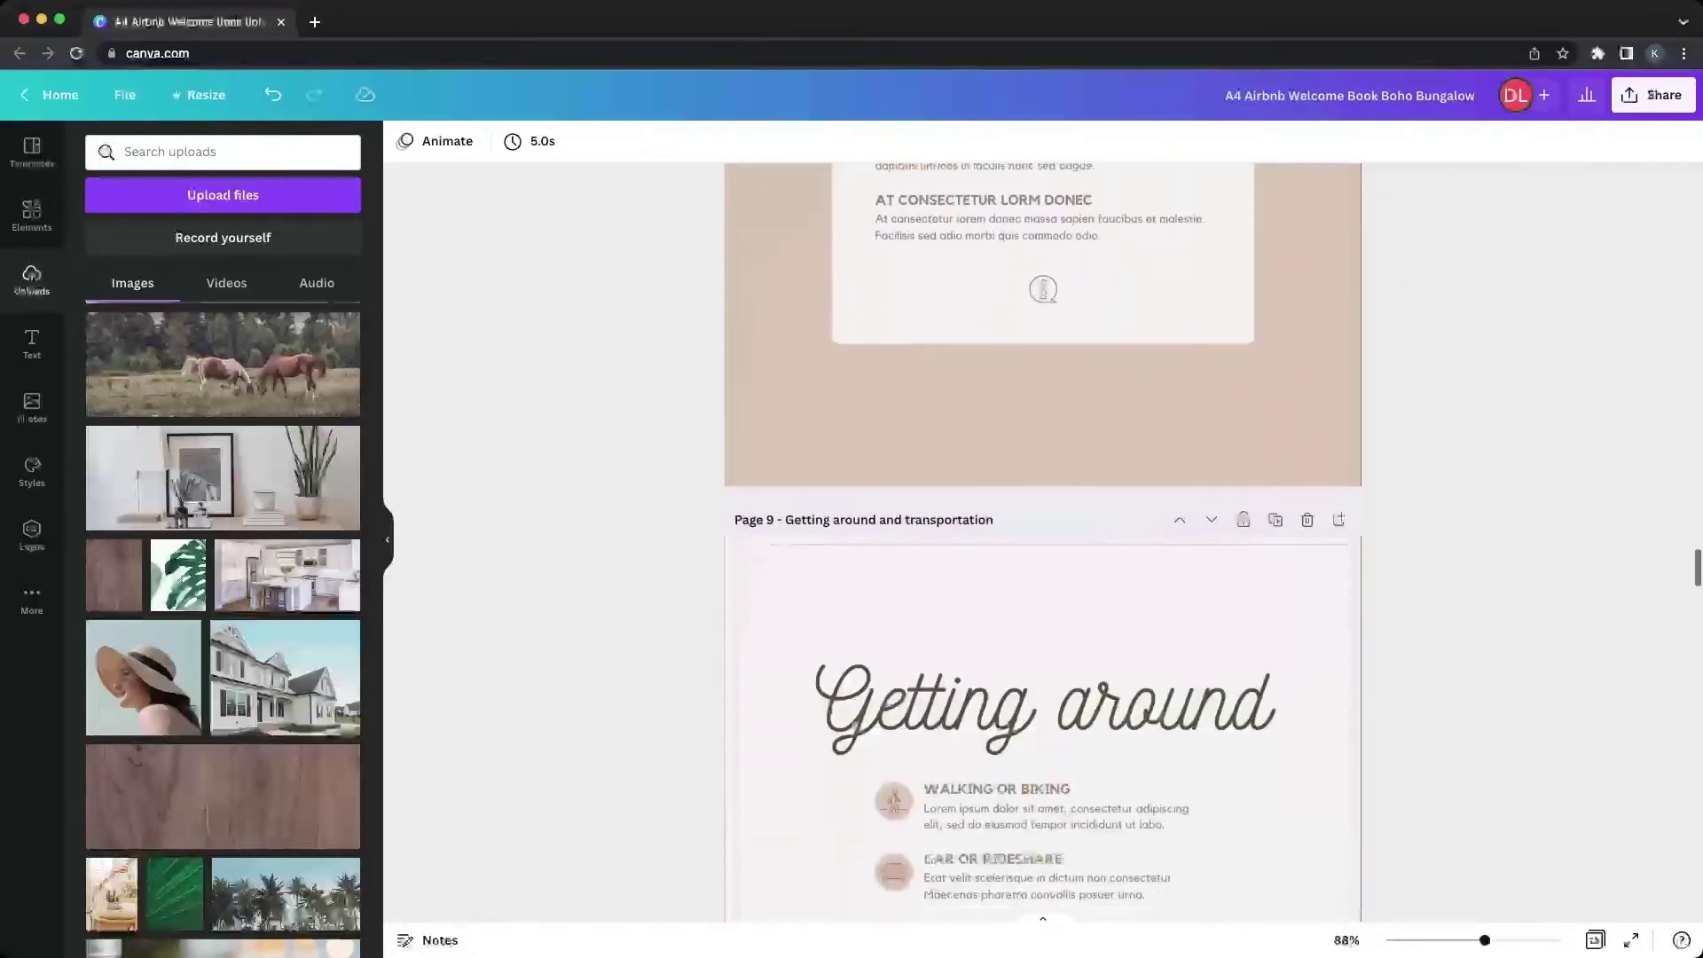
scroll(1043, 542, down, 4)
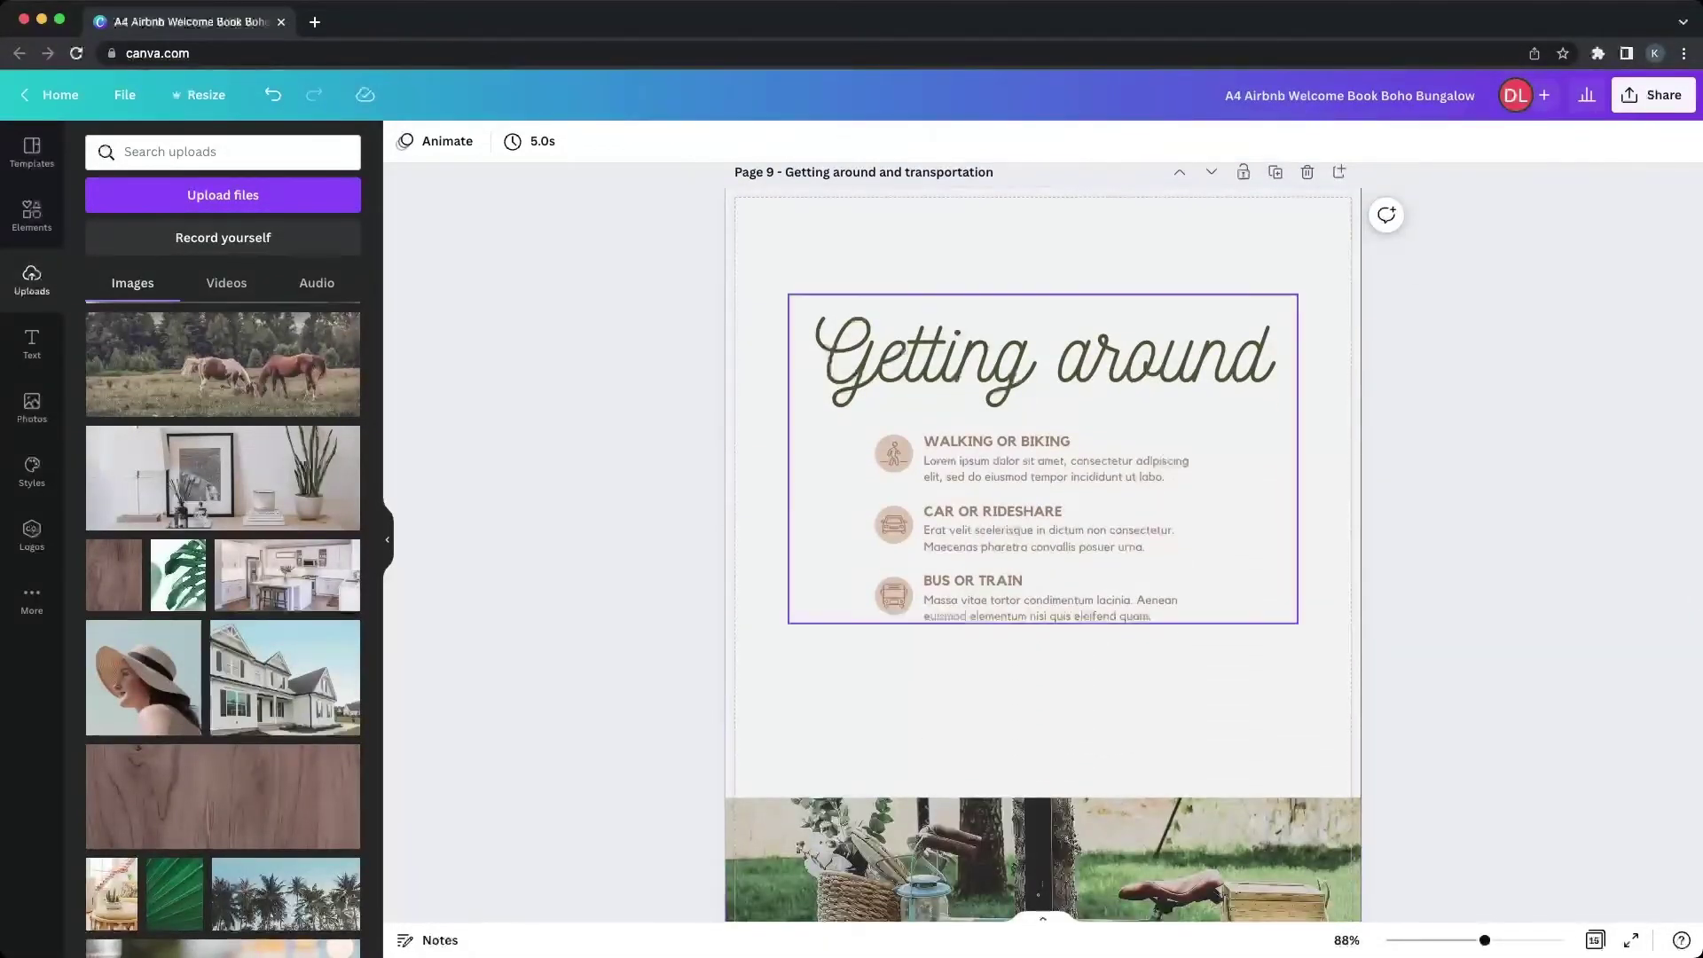
click(893, 454)
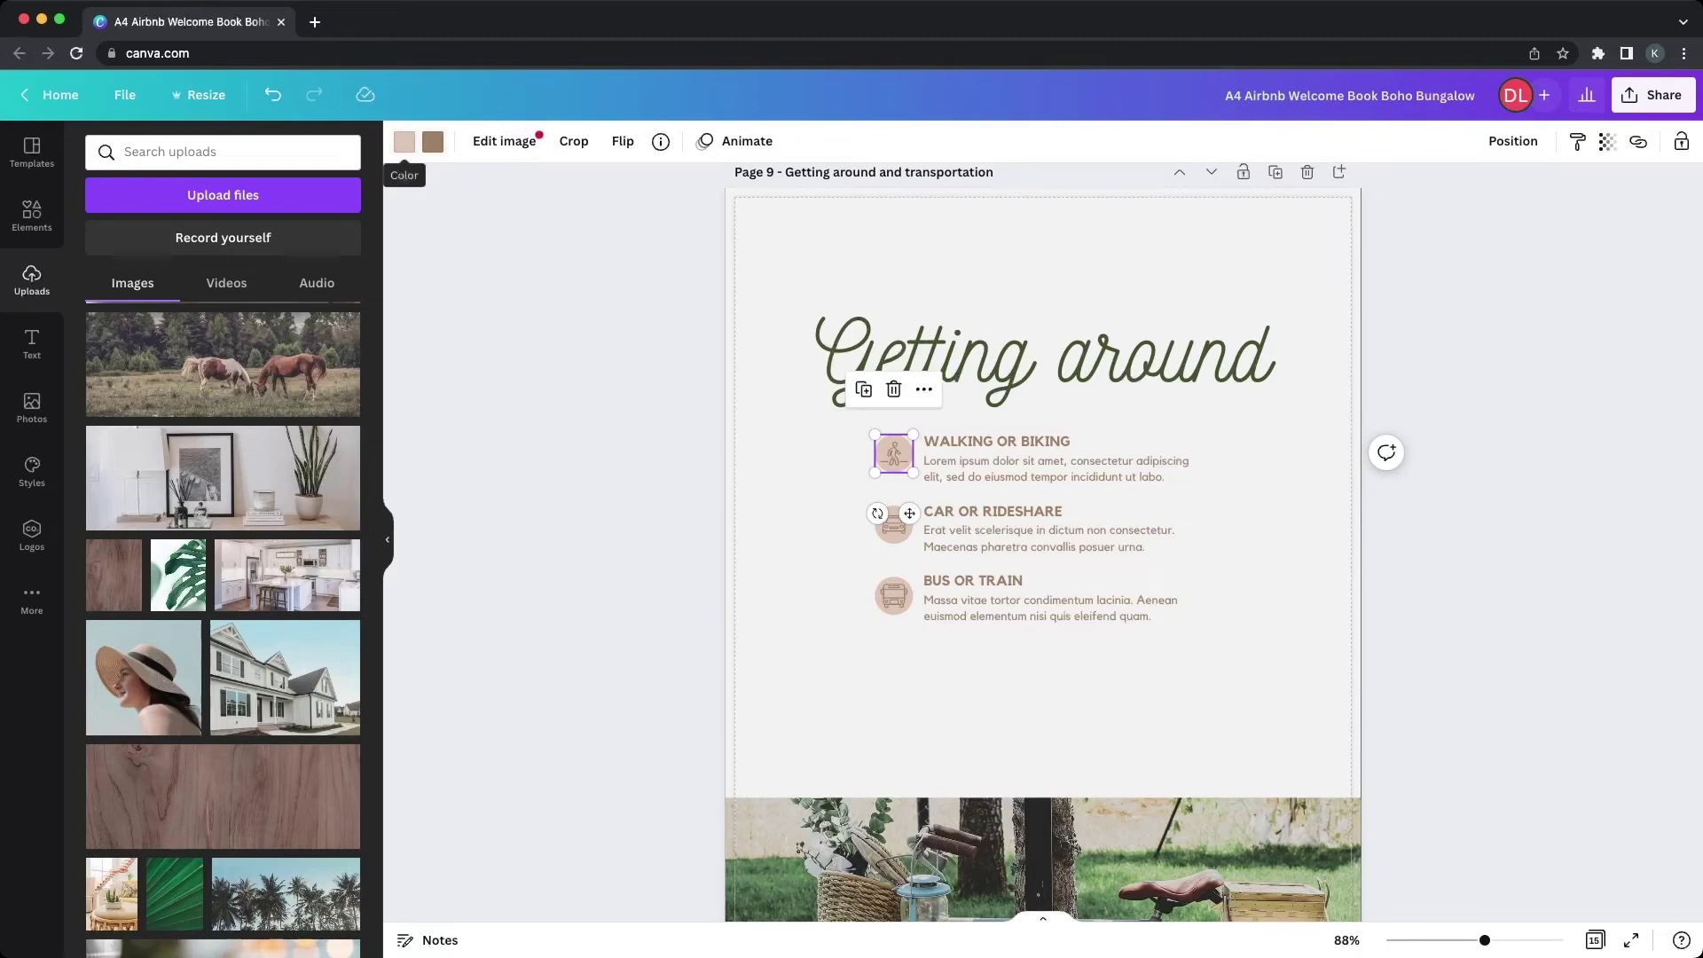
click(404, 141)
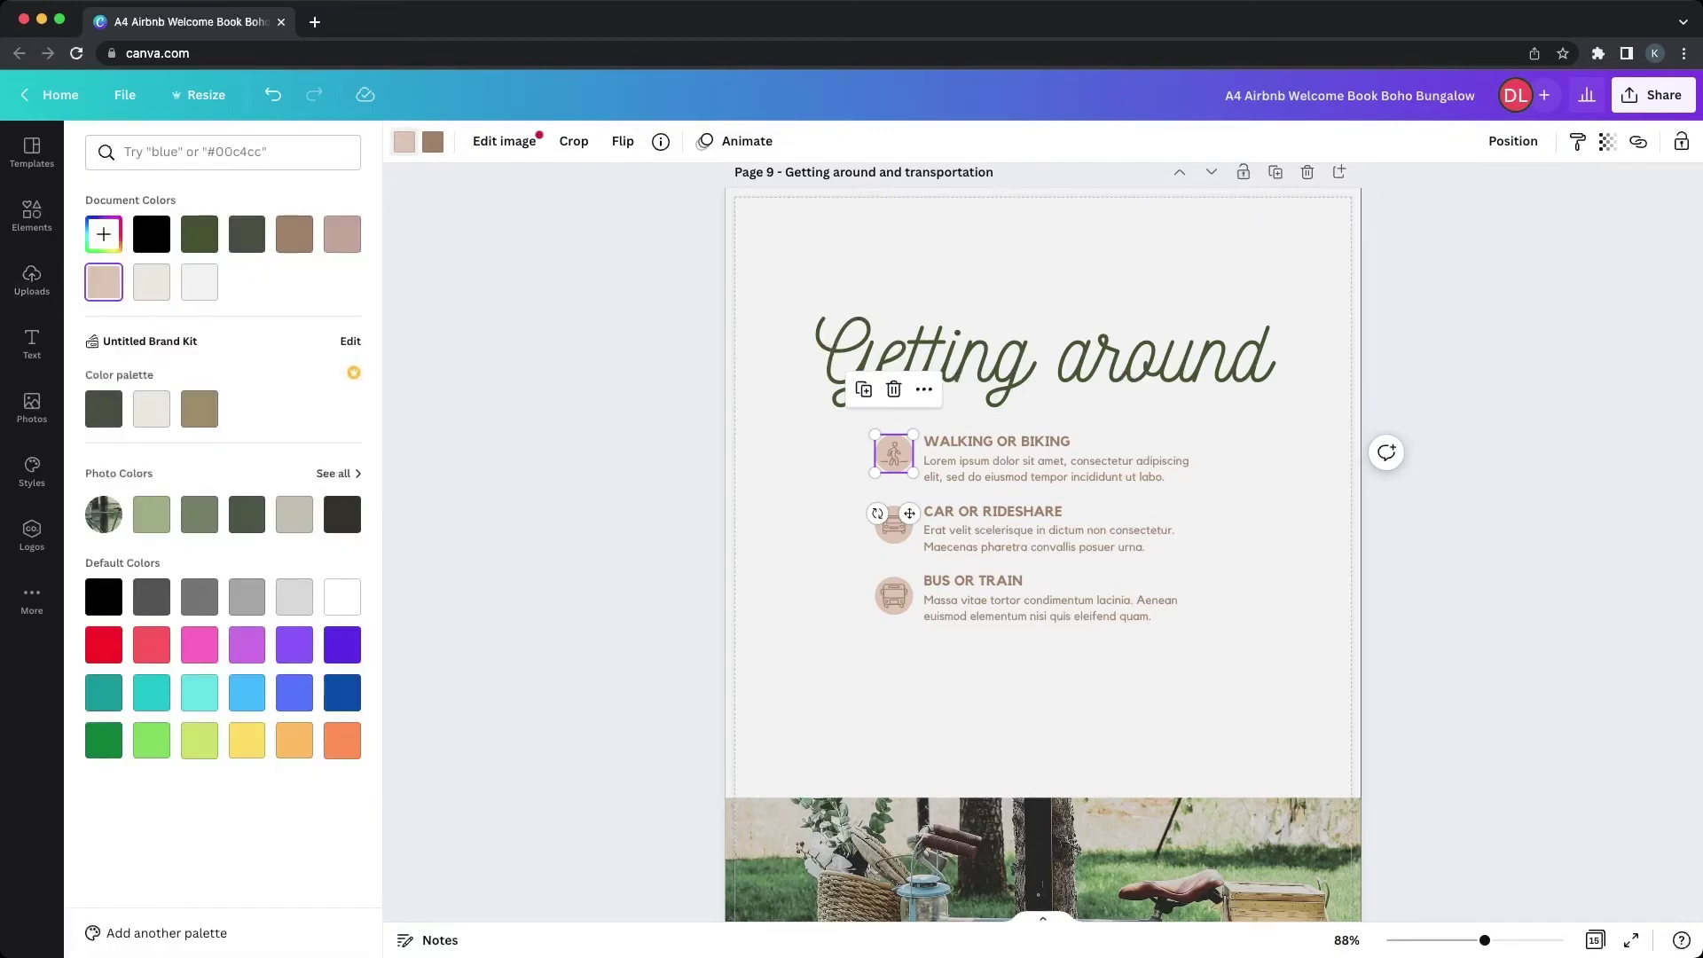
click(199, 233)
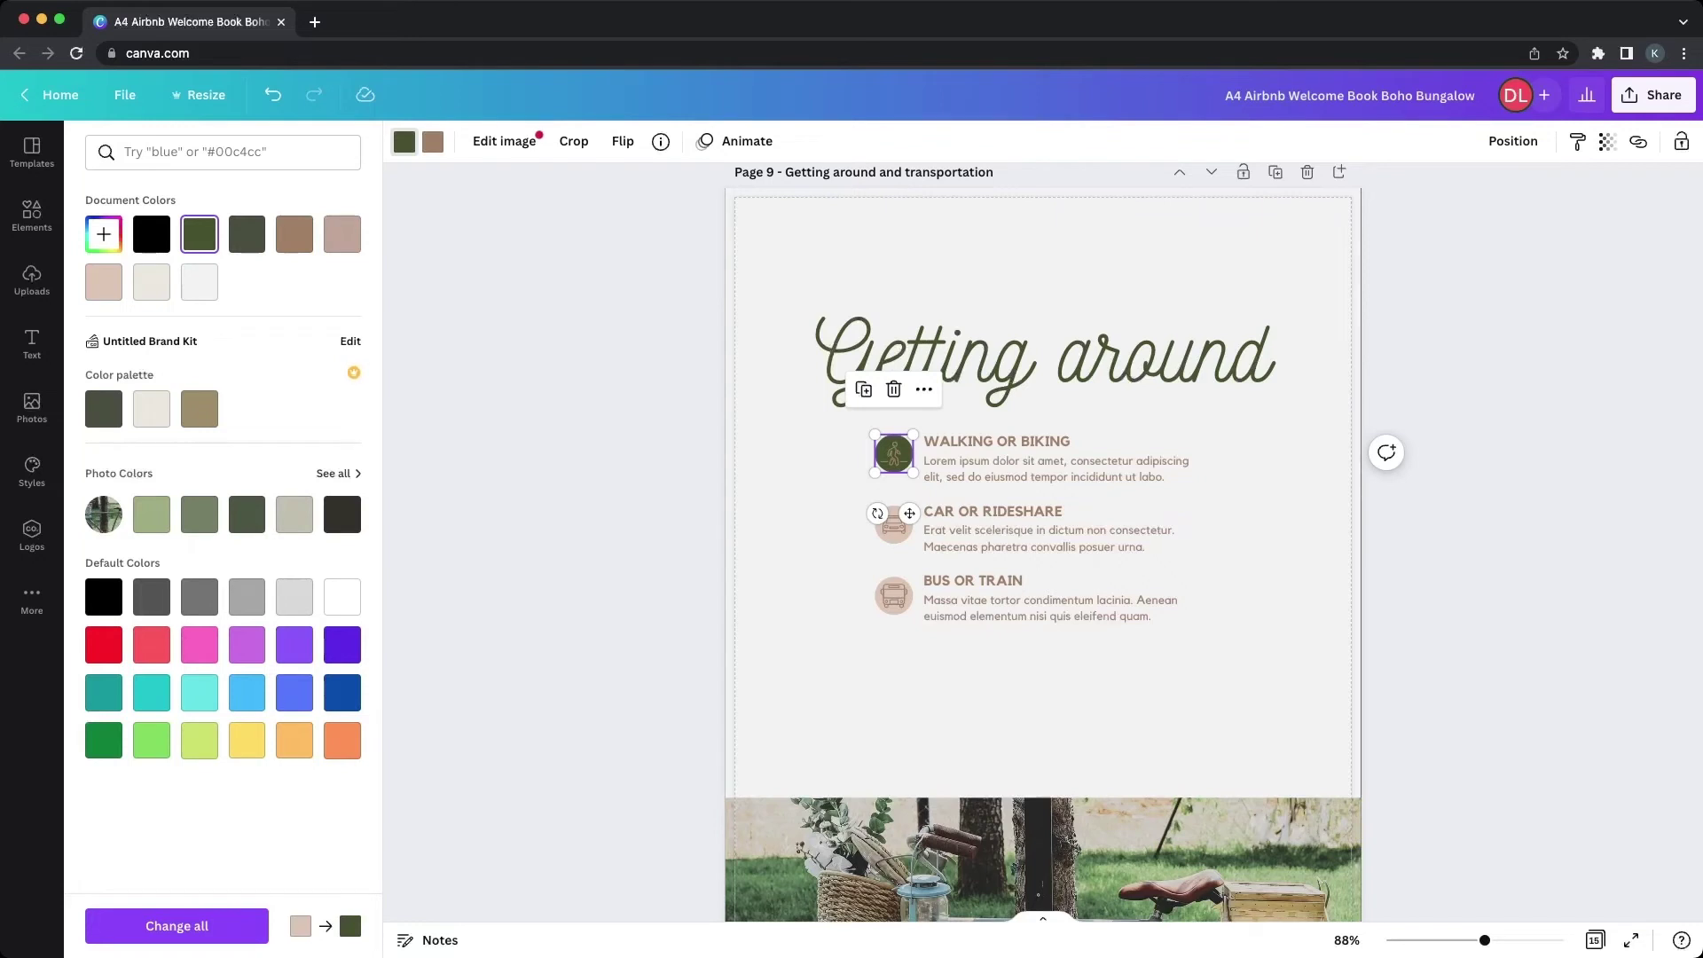
click(433, 141)
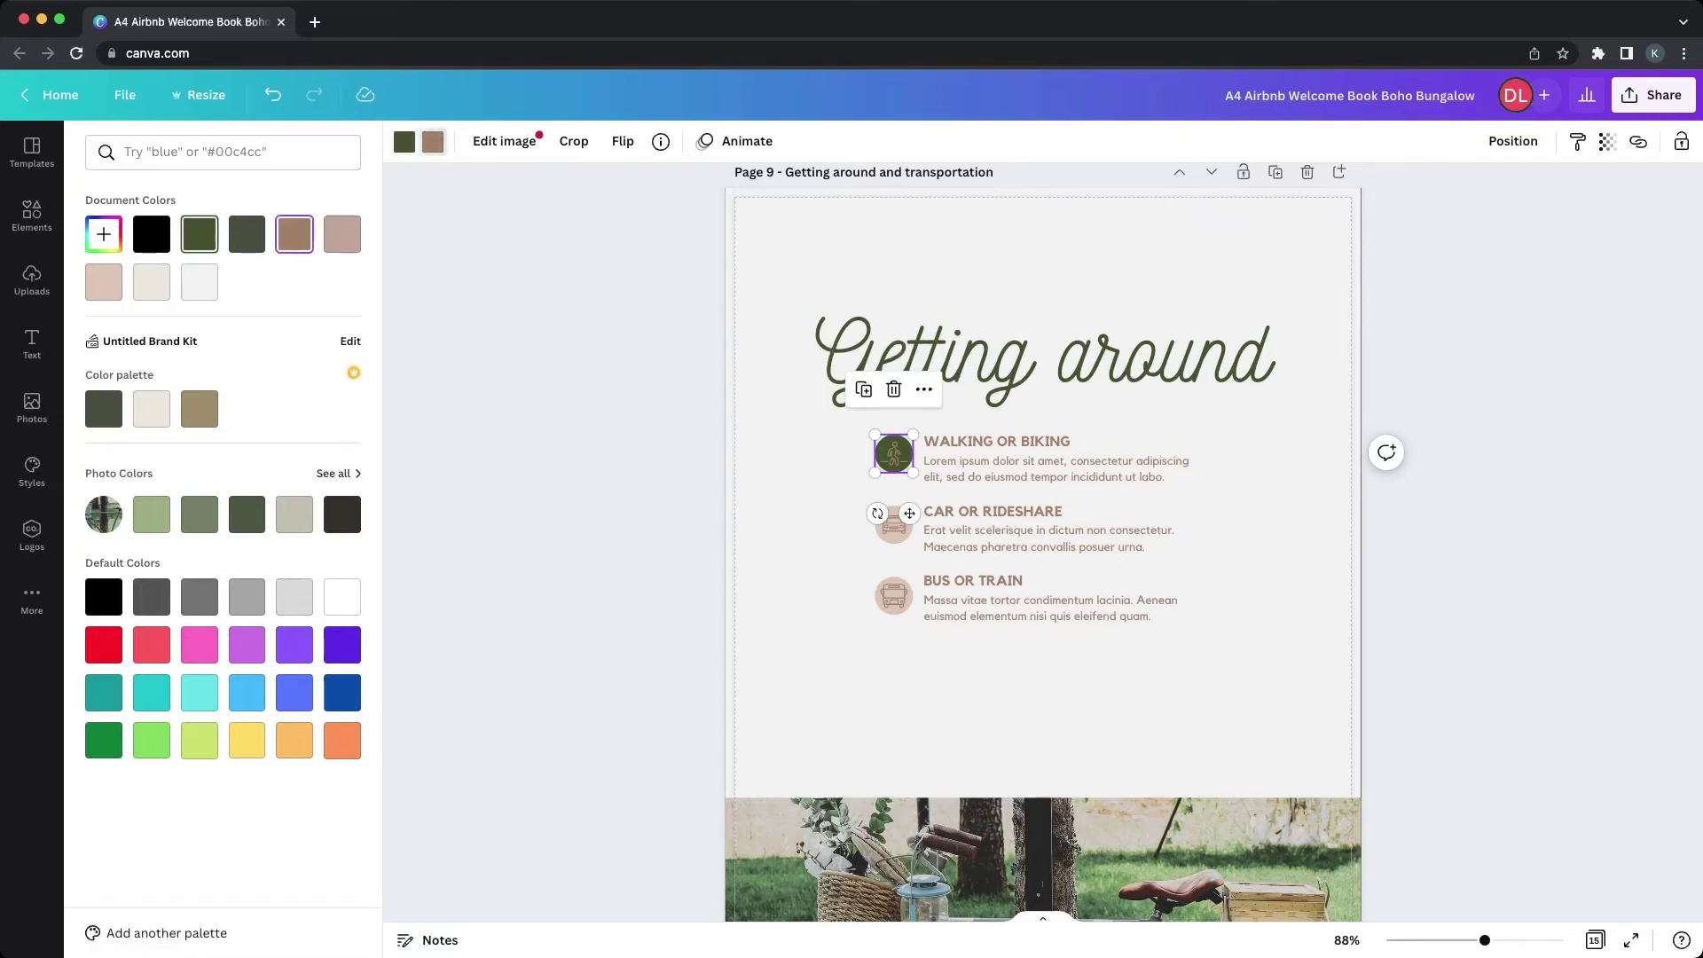
click(152, 282)
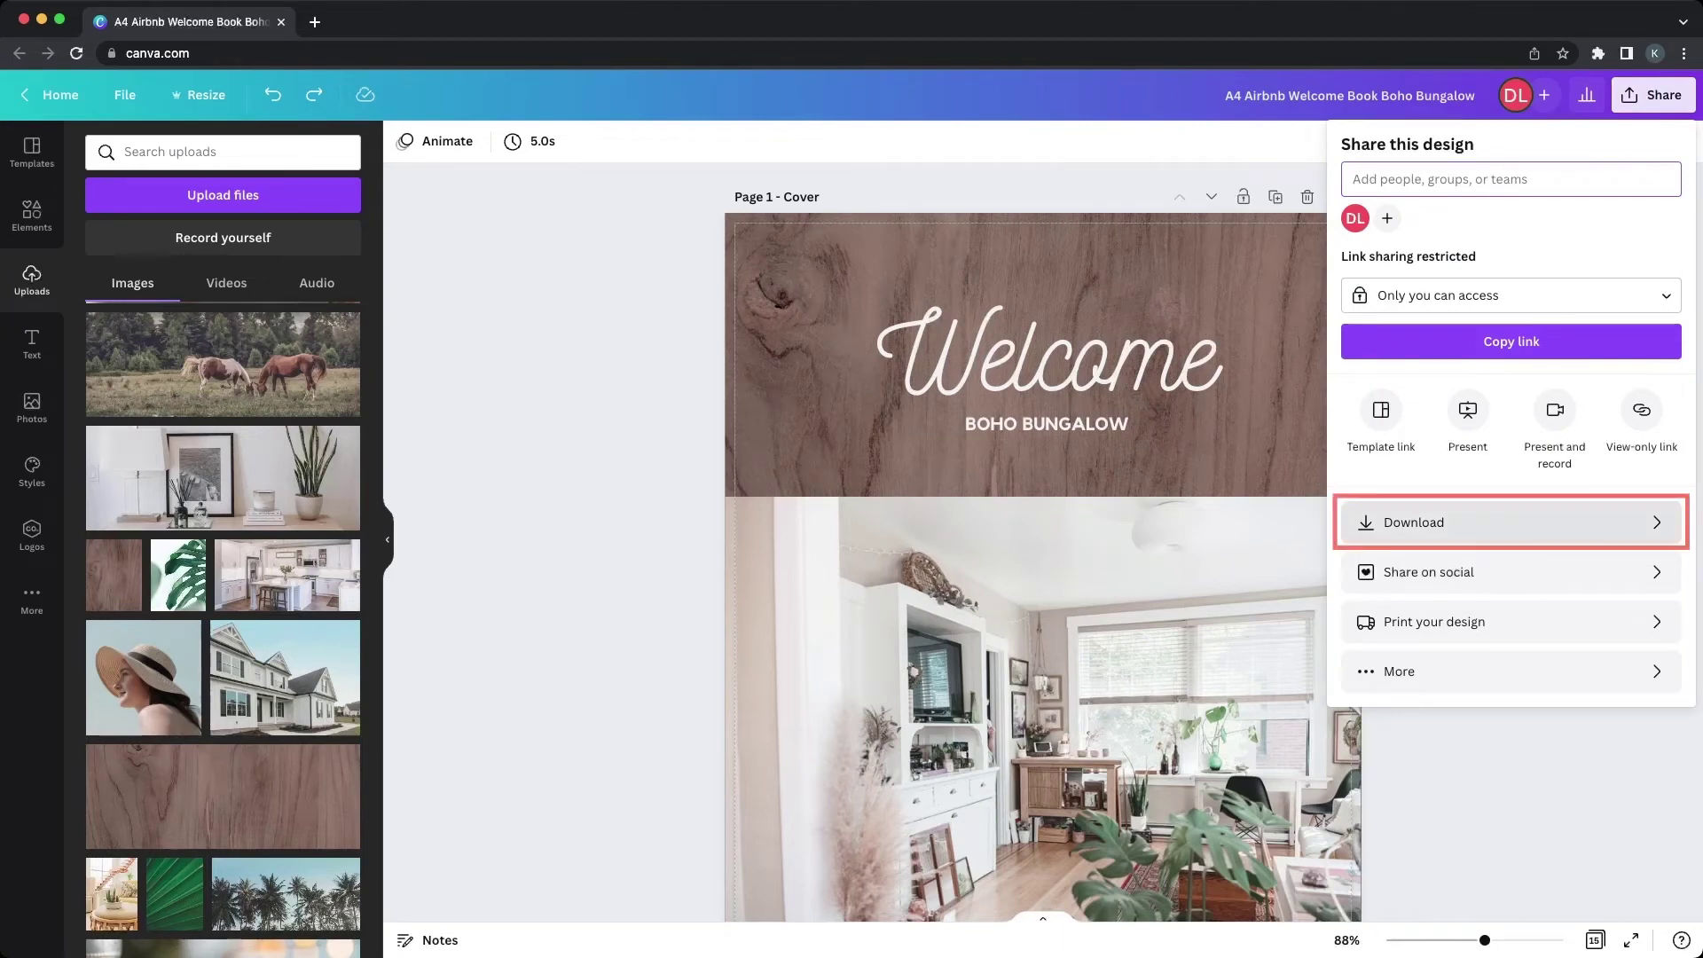
- Open the Download panel from Share with PDF Standard as the file type
click(1463, 522)
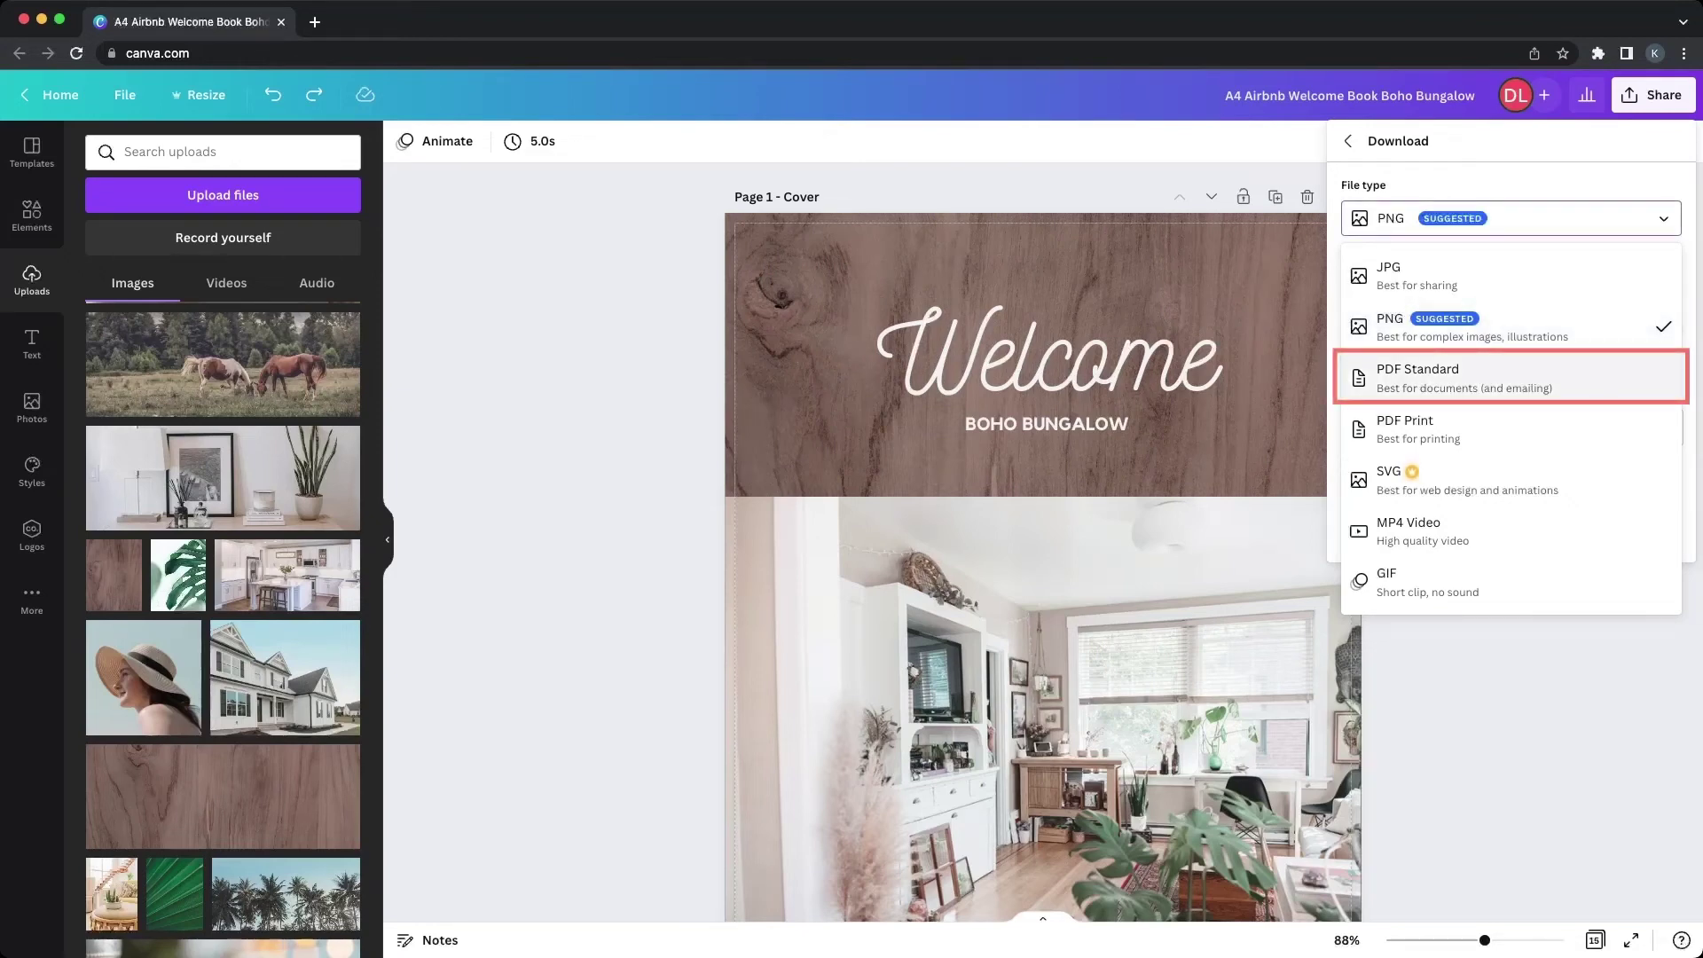
click(1464, 377)
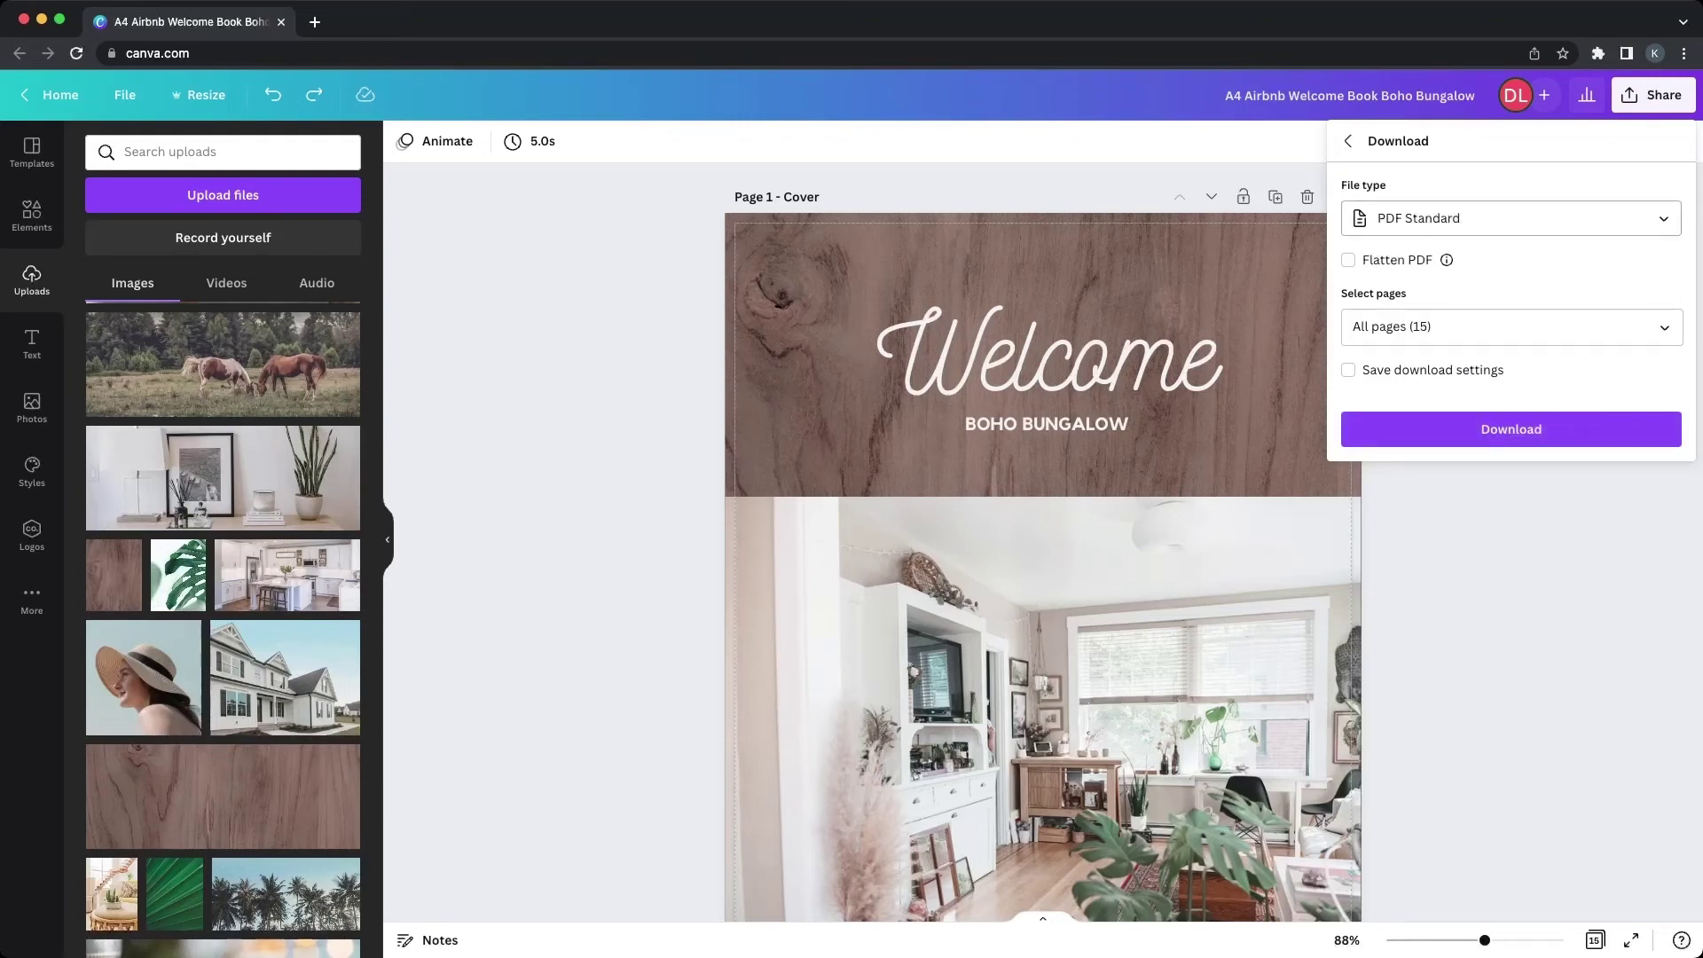
click(1511, 218)
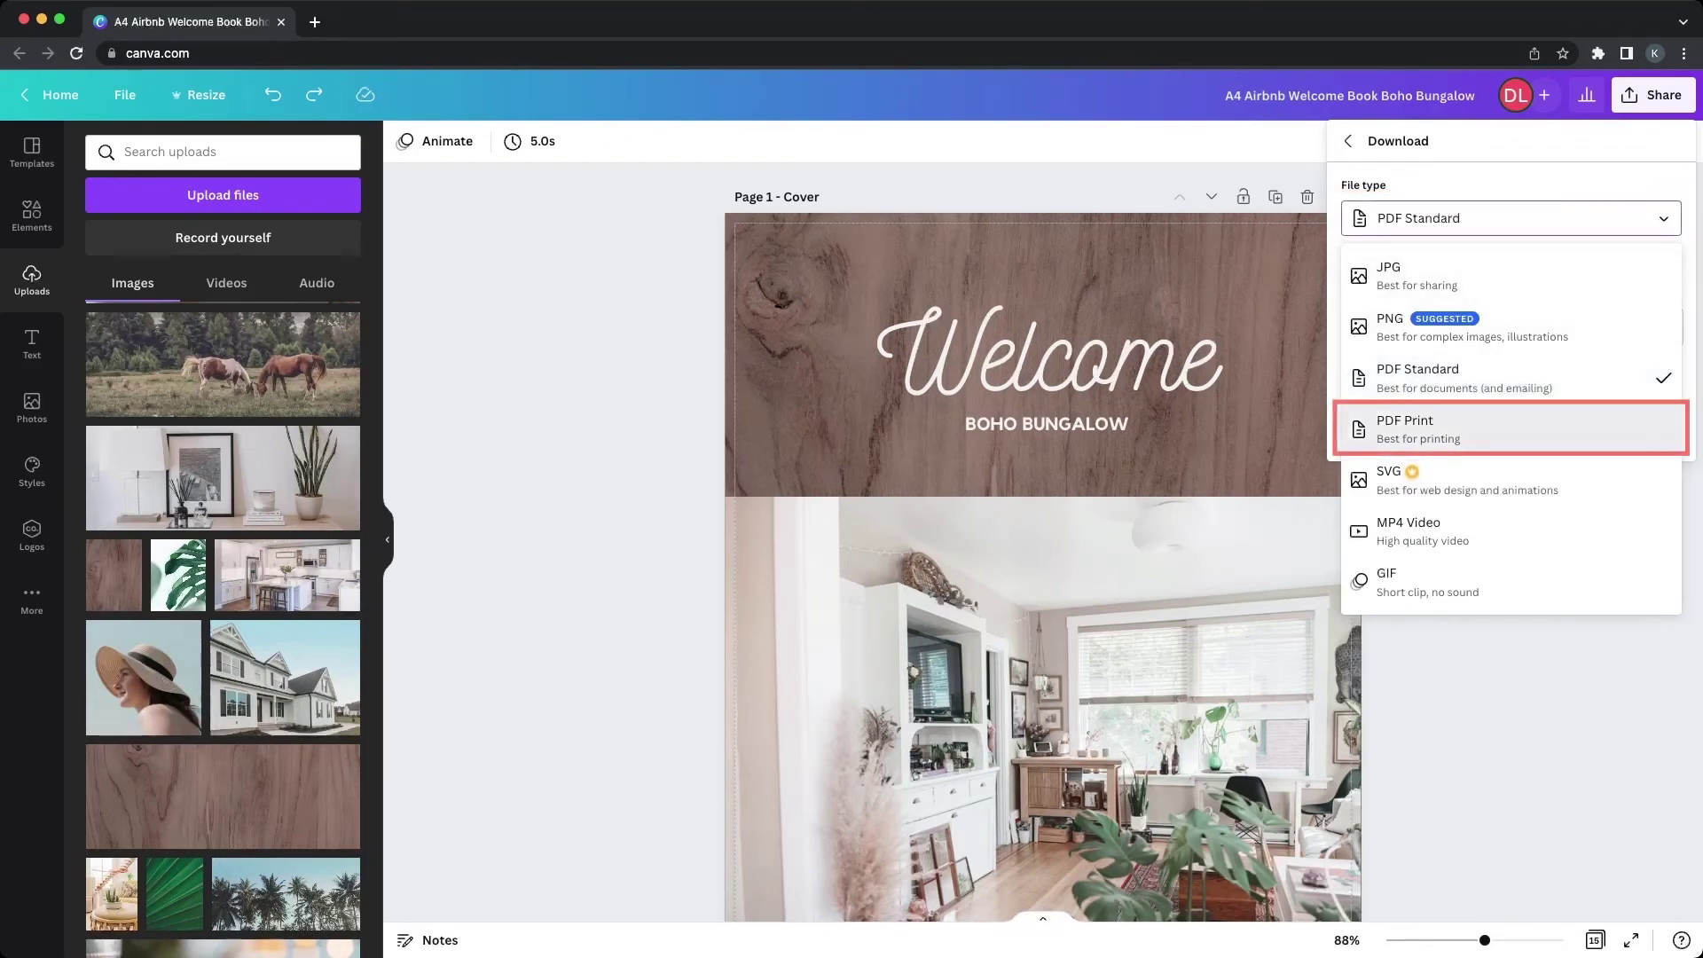
- Change the file type to PDF Print and enable Crop marks and bleed
click(1419, 429)
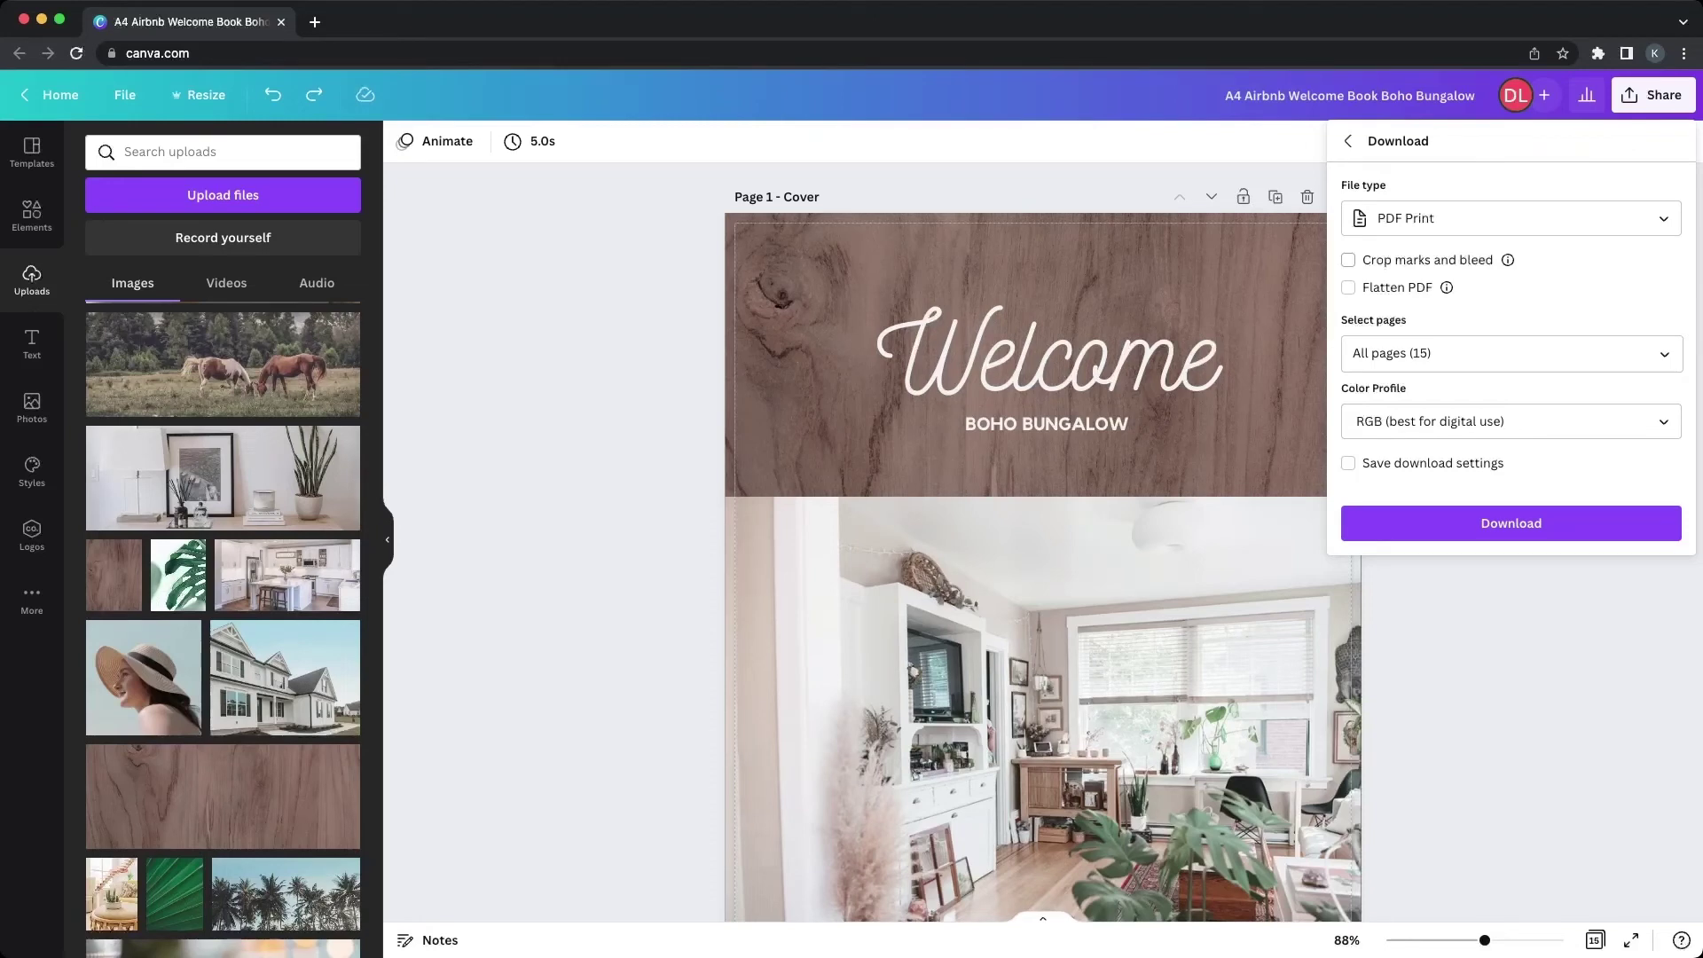
click(1348, 260)
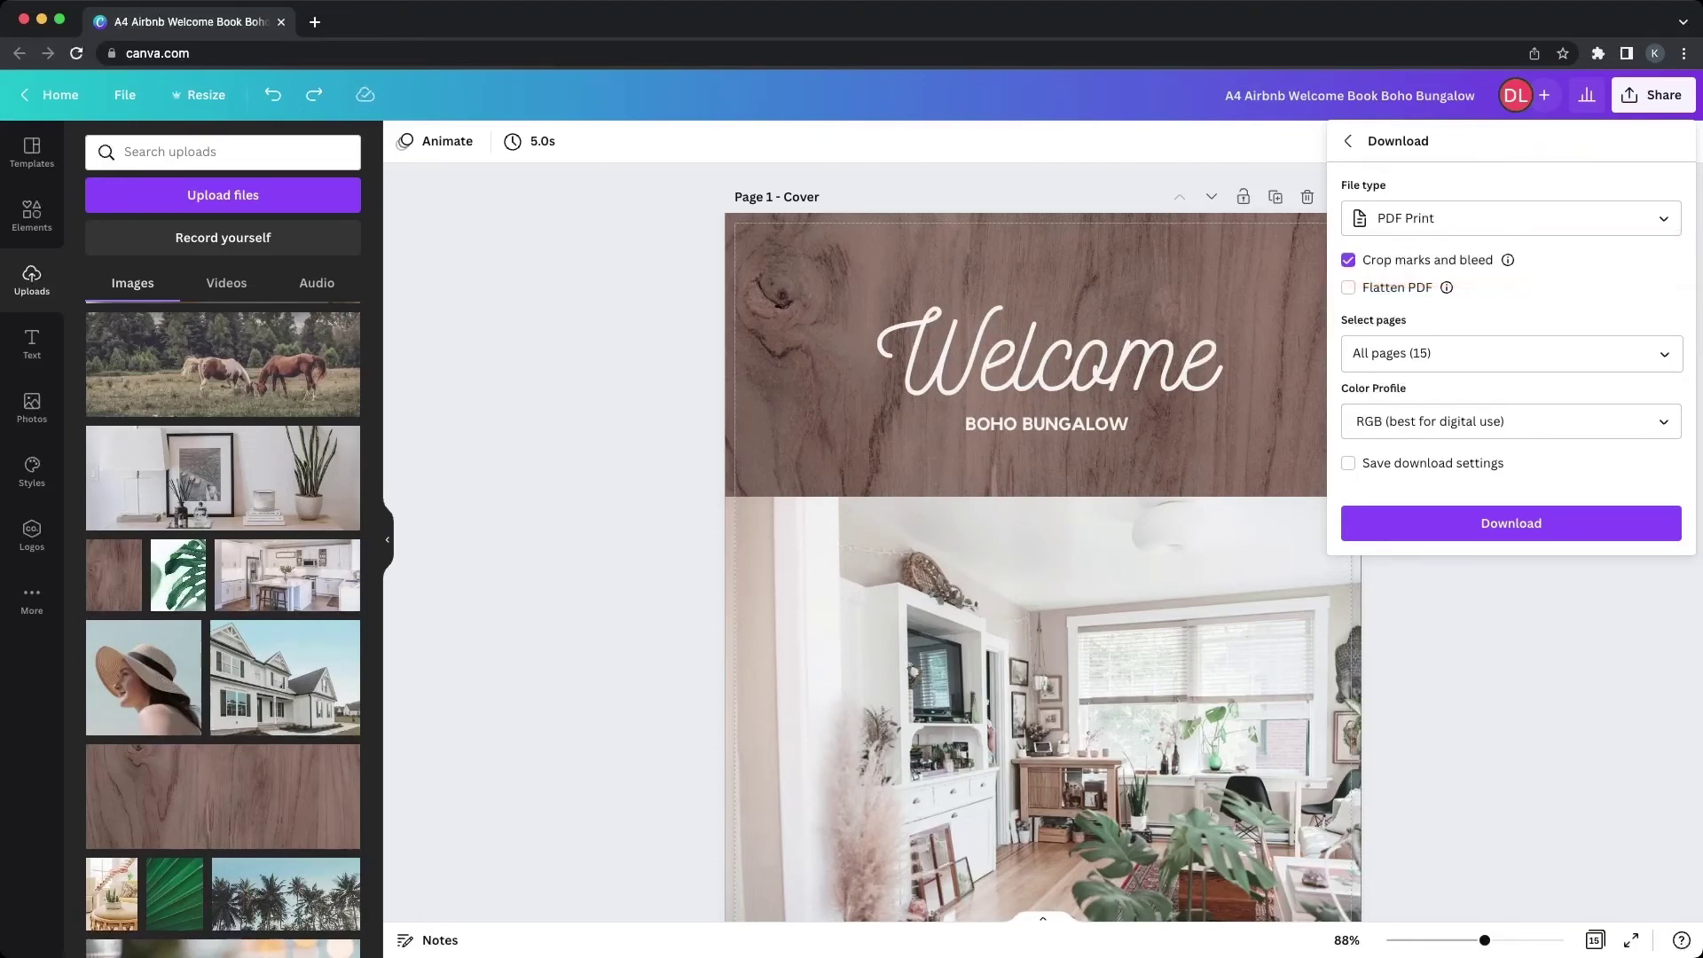